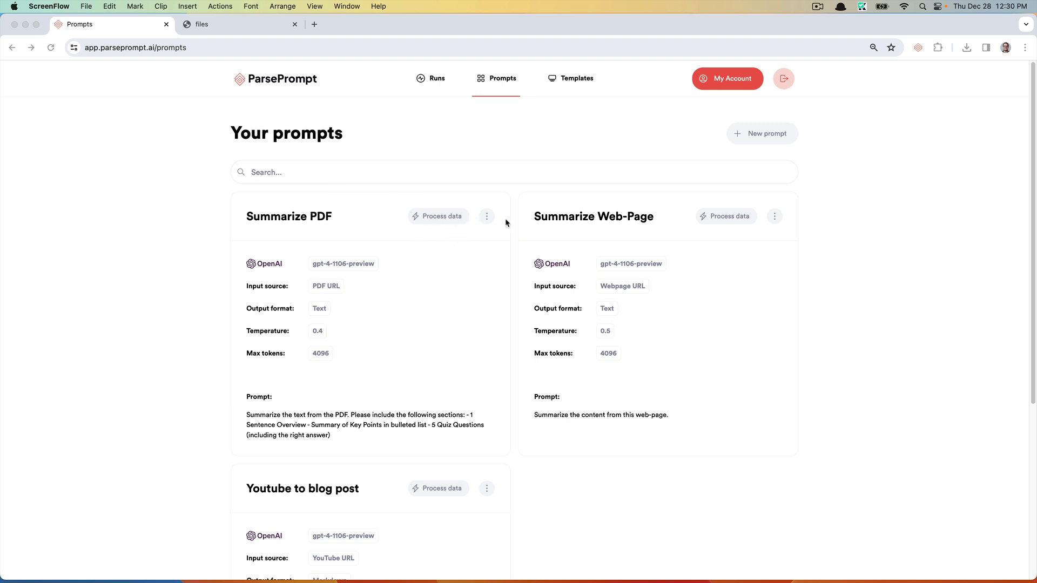
Review the Summarize PDF prompt's settings, keeping Text as the output format
left_click(333, 218)
left_click(487, 218)
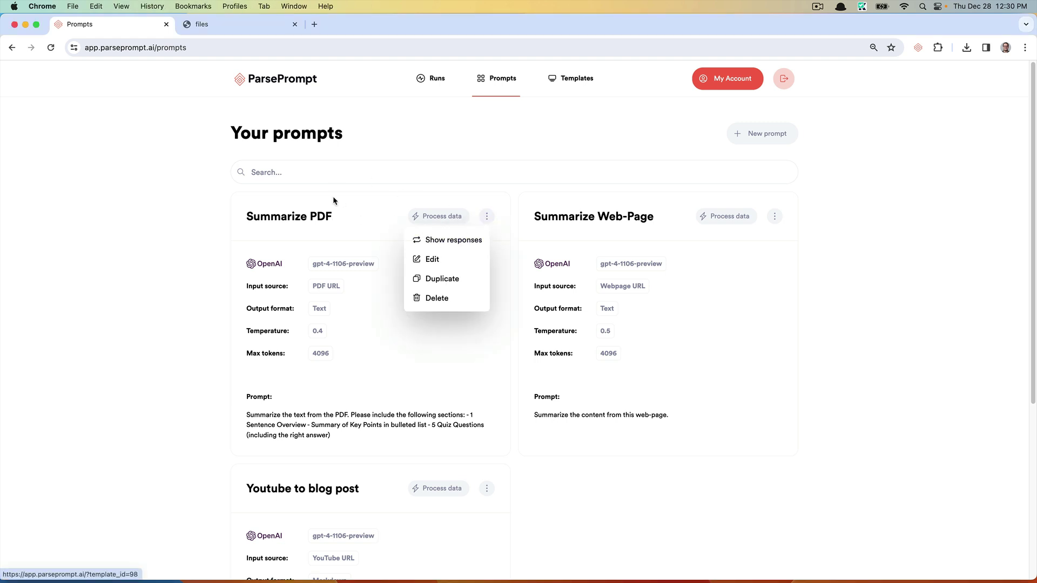
left_click(346, 210)
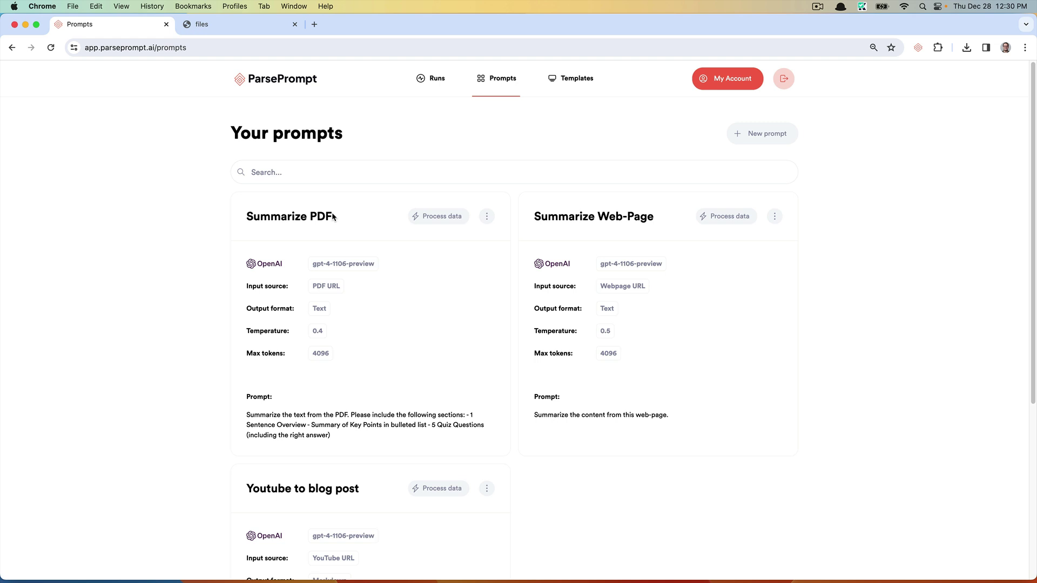
left_click(486, 217)
left_click(436, 258)
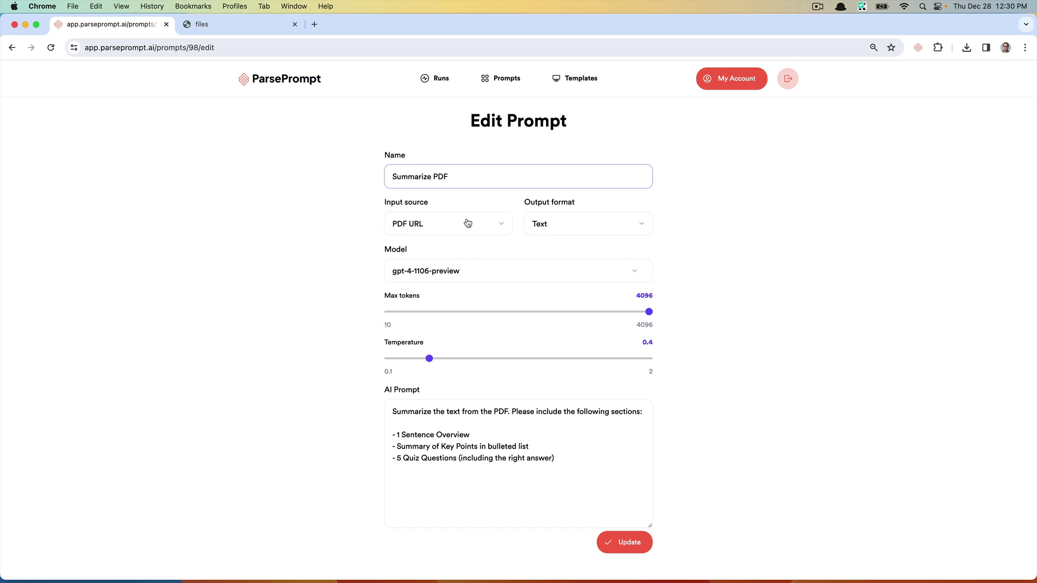
left_click(550, 224)
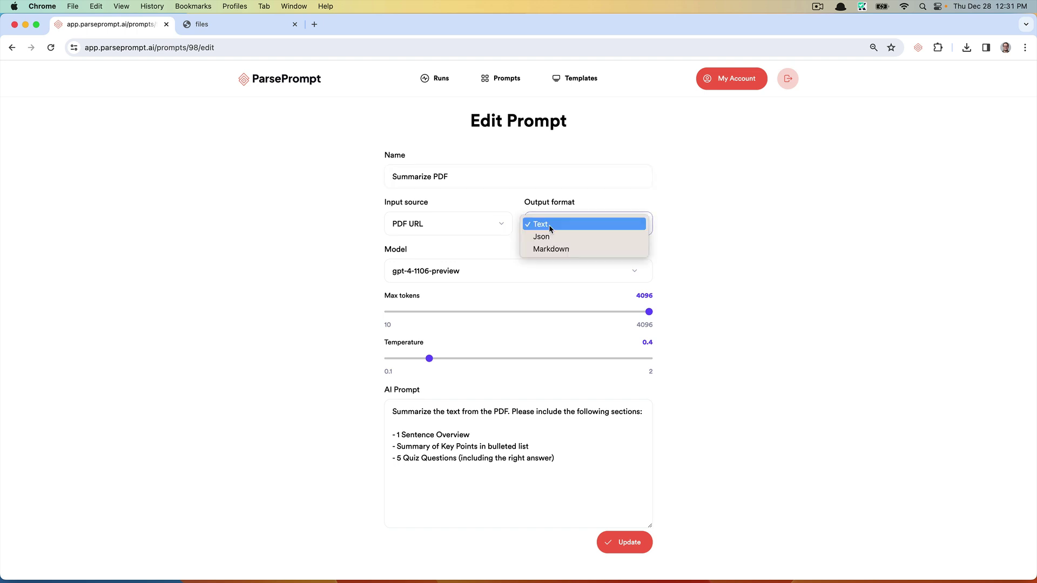
left_click(318, 188)
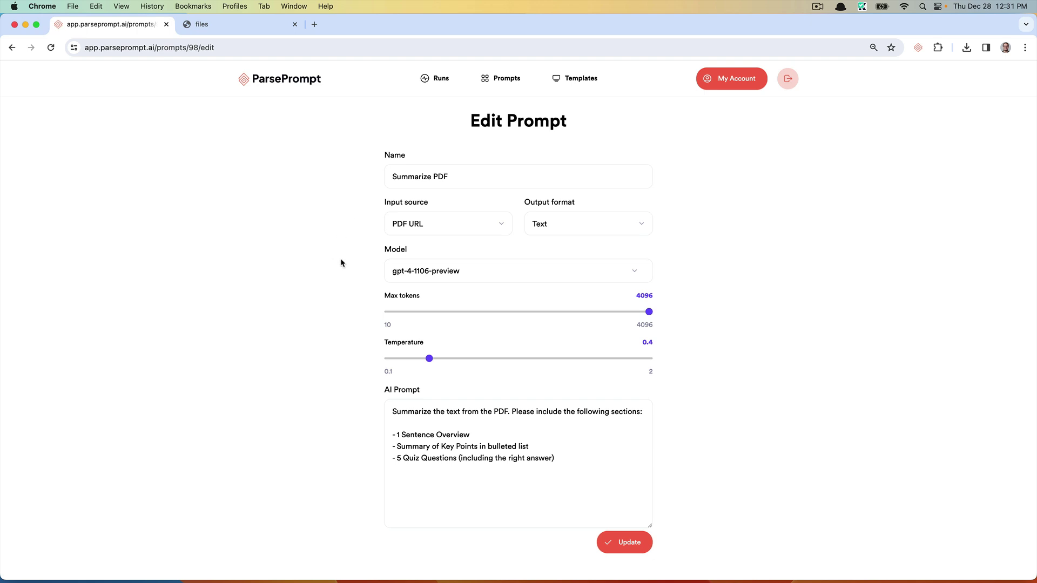
left_click(508, 81)
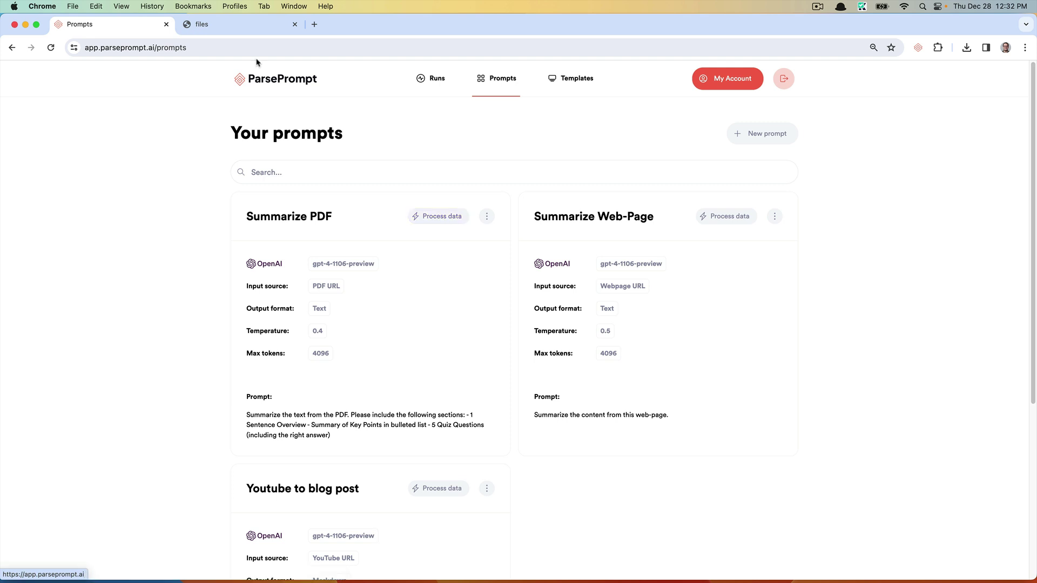
Grab the Magna Carta PDF link and start a Summarize PDF run named 'magna-carta'
left_click(244, 25)
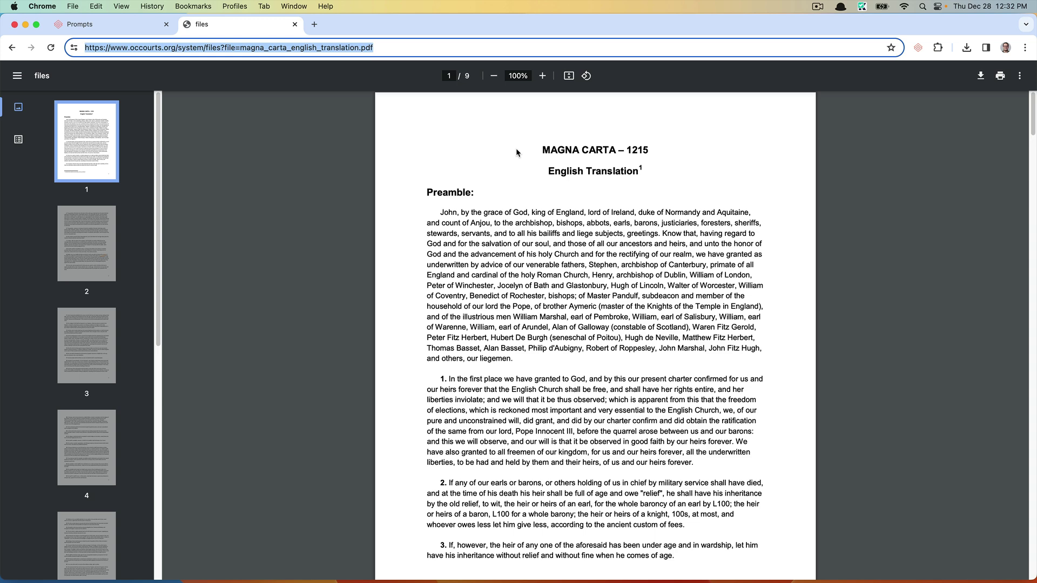
left_click(122, 23)
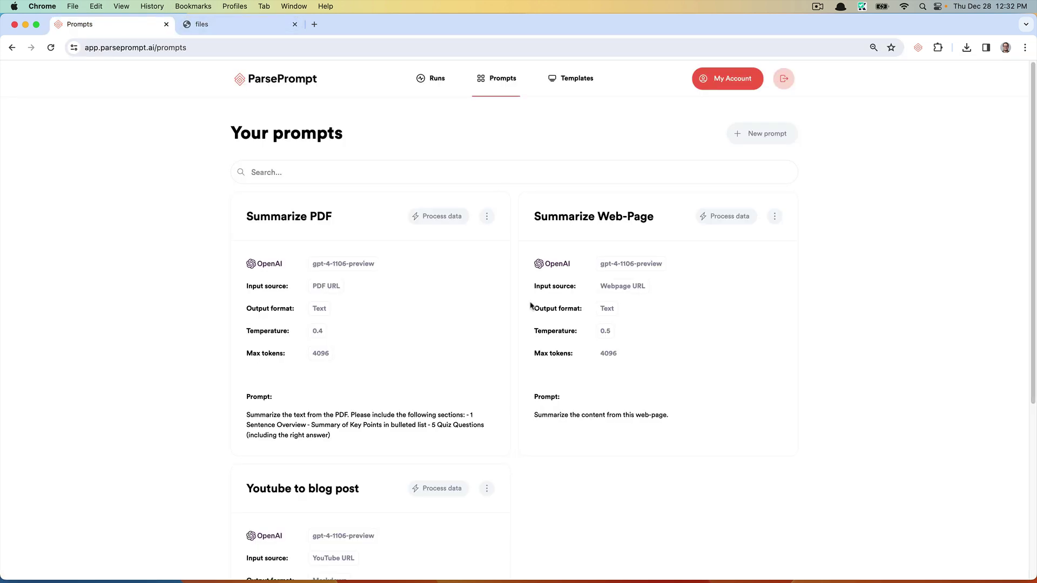
left_click(432, 220)
type("marg")
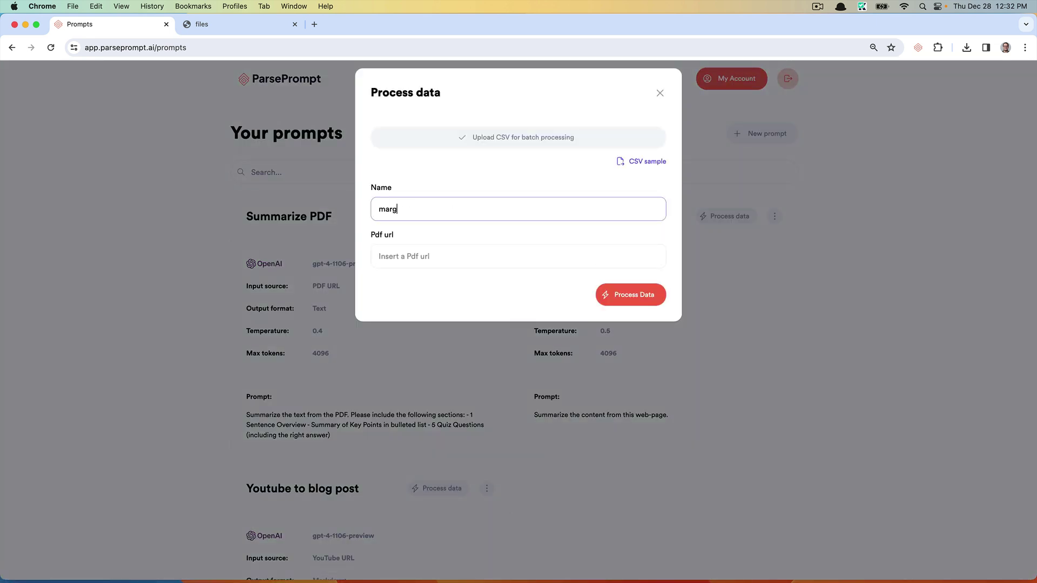
key("BackSpace")
key("BackSpace")
type("gna-carta")
Paste the Magna Carta PDF URL and submit the run for processing
left_click(473, 258)
type("https://www.occourts.org/system/files?file=magna_carta_english_translation.pdf")
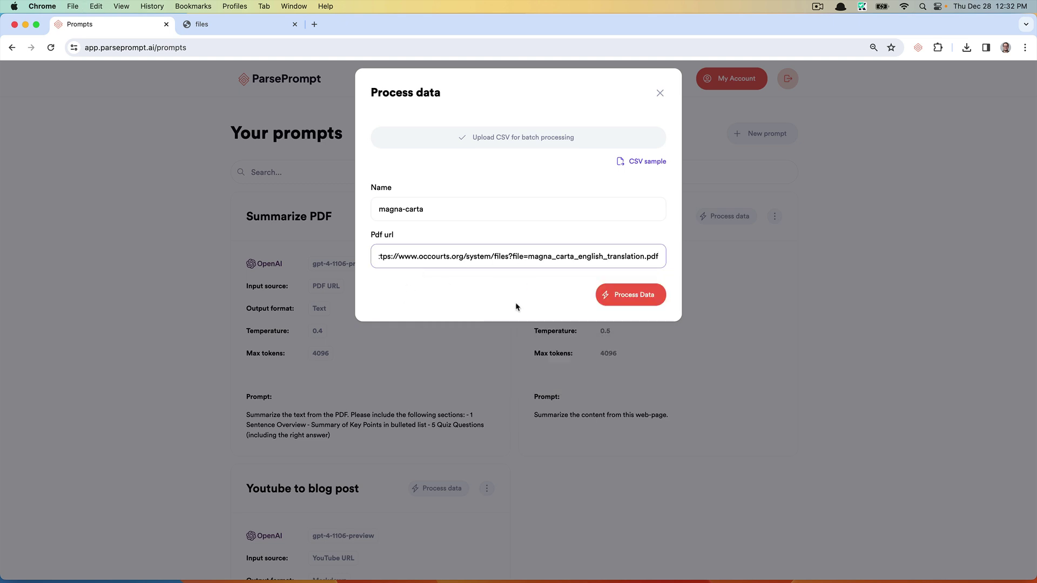
left_click(486, 295)
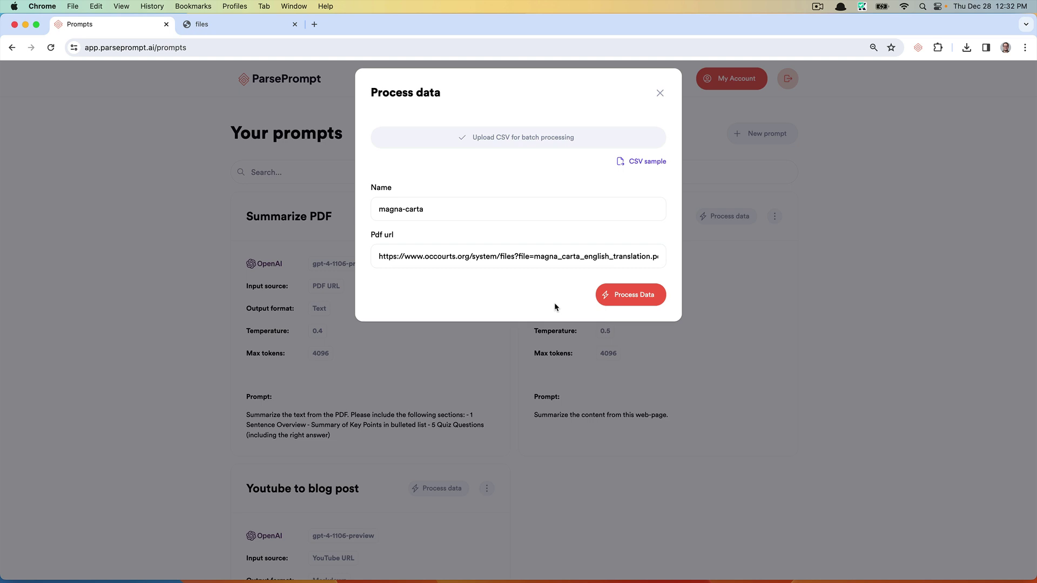
left_click(614, 298)
left_click(635, 291)
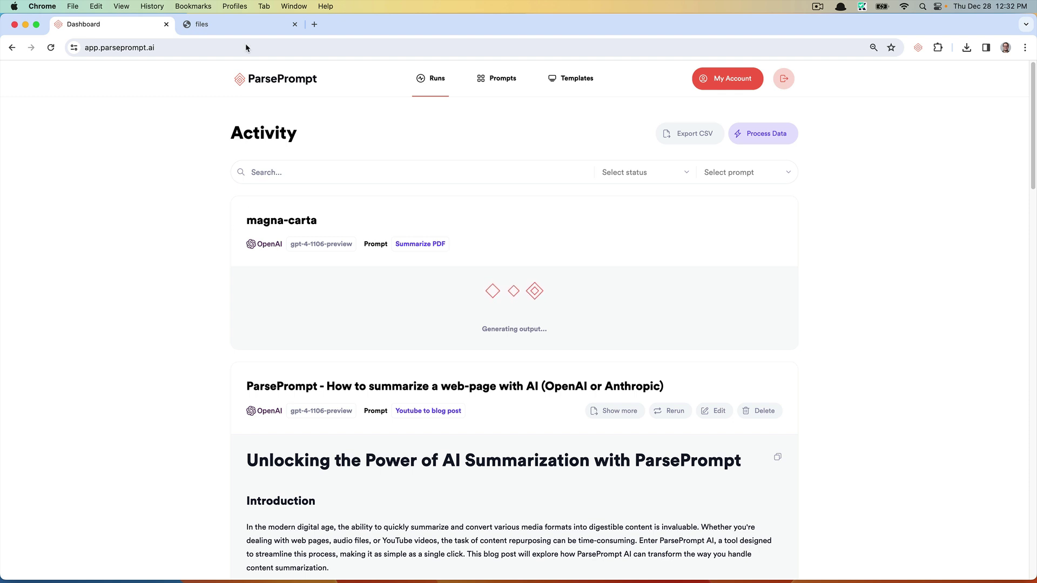
Create a new Zapier zap triggered by ParsePrompt's new processed response event
left_click(314, 24)
type("zapier.")
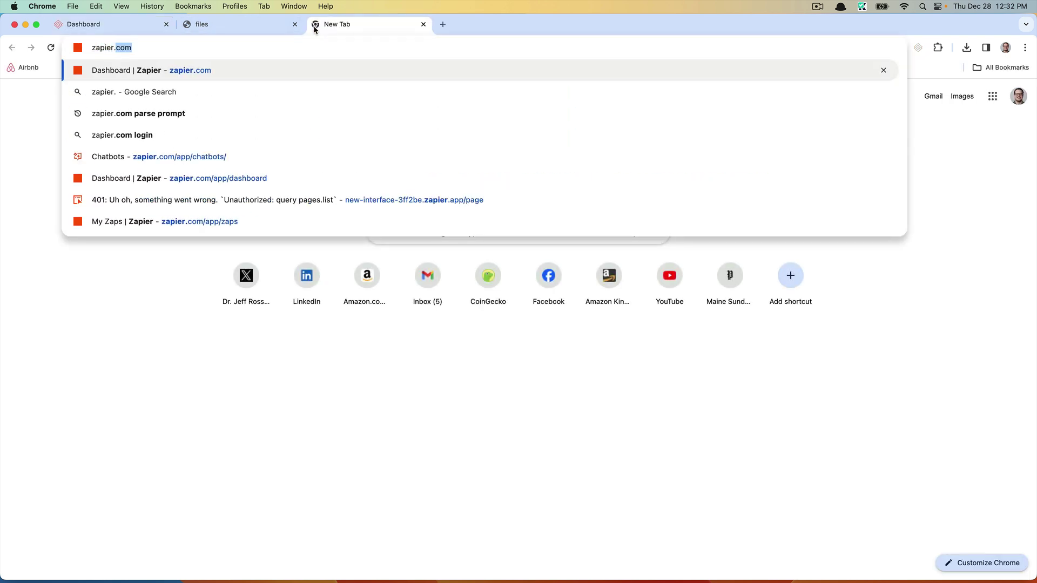
key("Return")
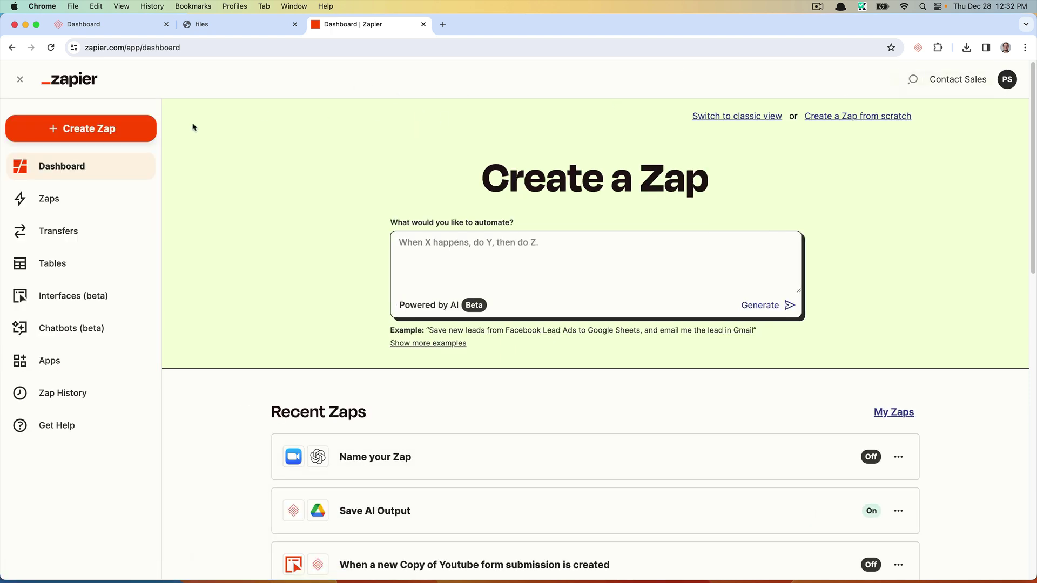
left_click(81, 129)
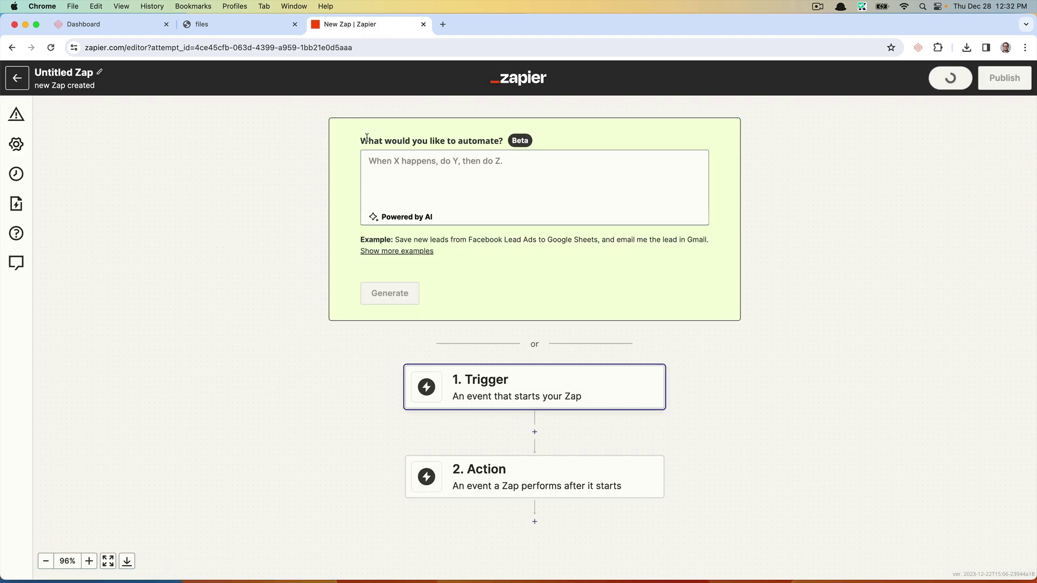
left_click(565, 390)
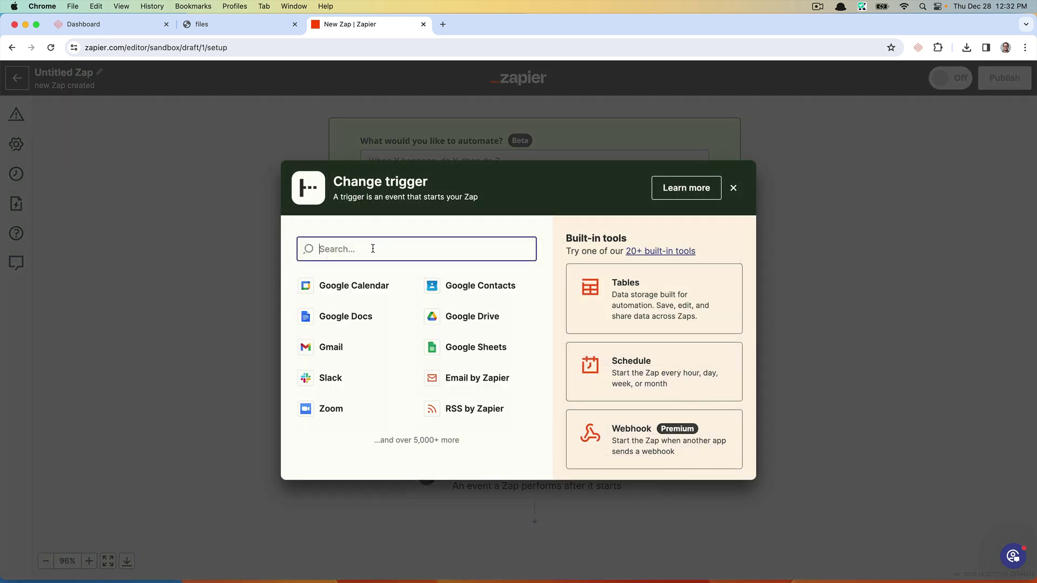
type("parseprompt")
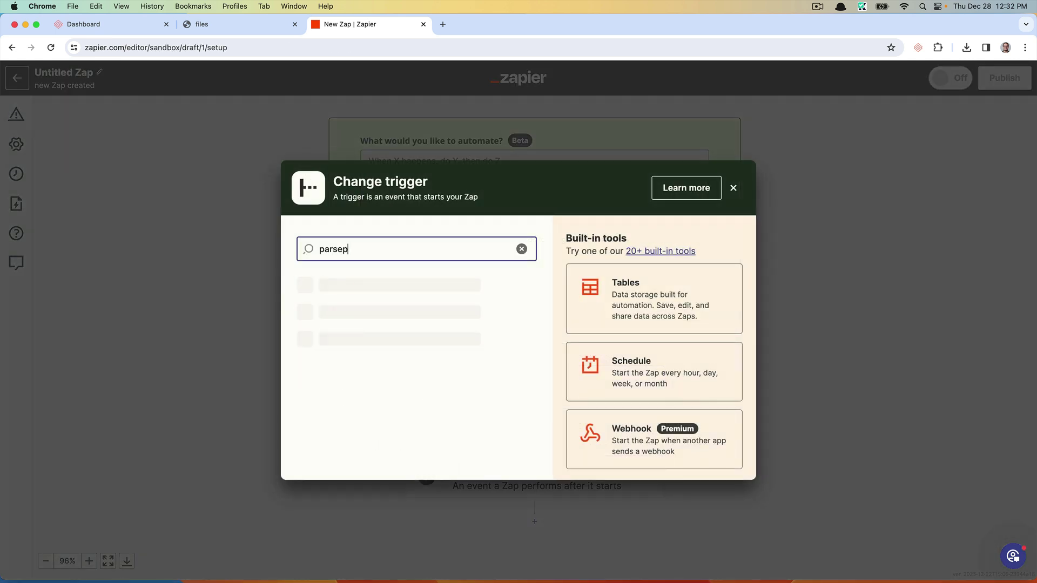
left_click(352, 320)
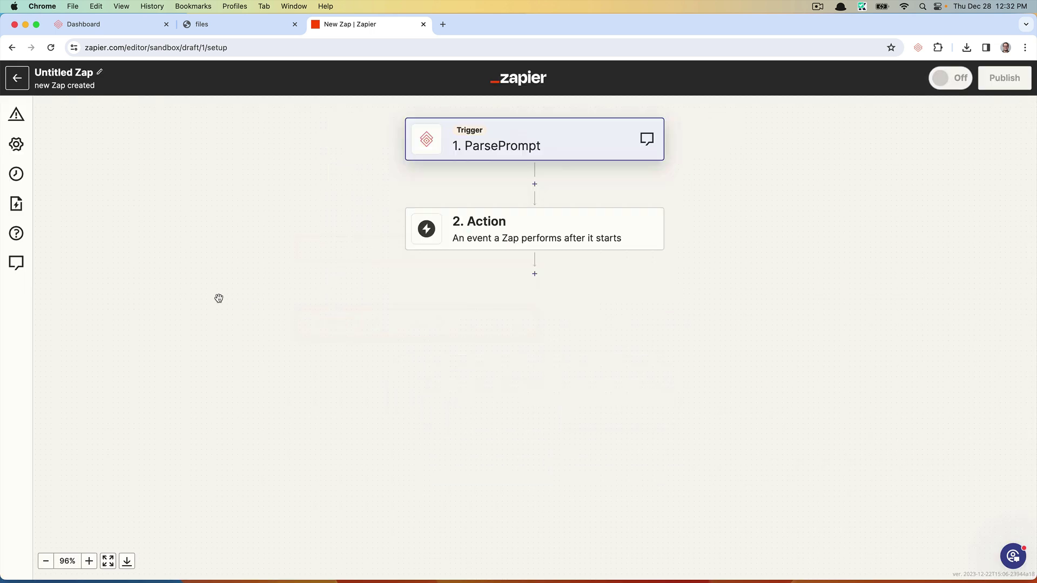
left_click(846, 239)
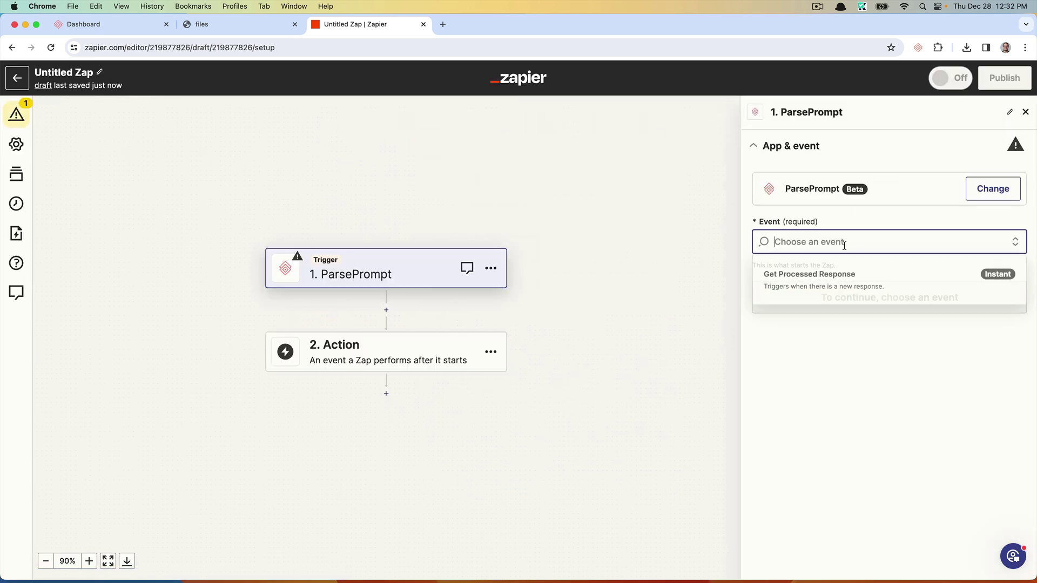
left_click(841, 290)
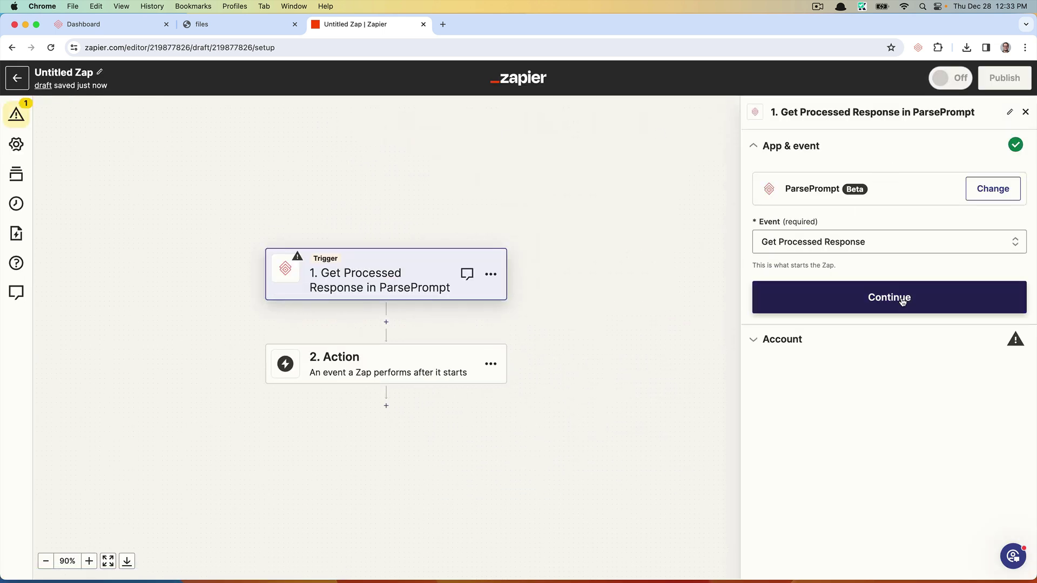
left_click(903, 298)
Connect the ParsePrompt account and set the trigger template to Summarize PDF
left_click(1000, 222)
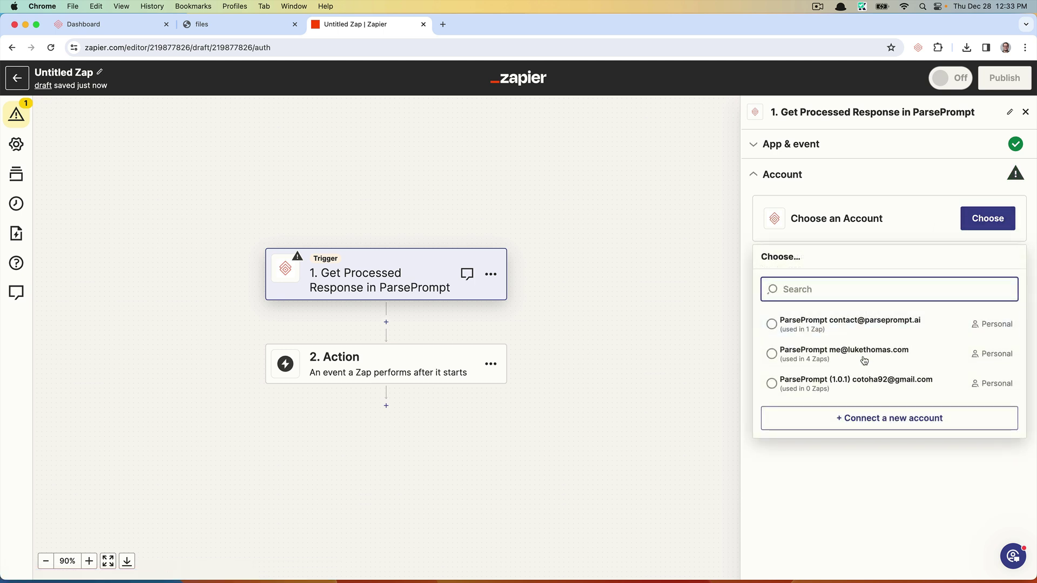
left_click(860, 381)
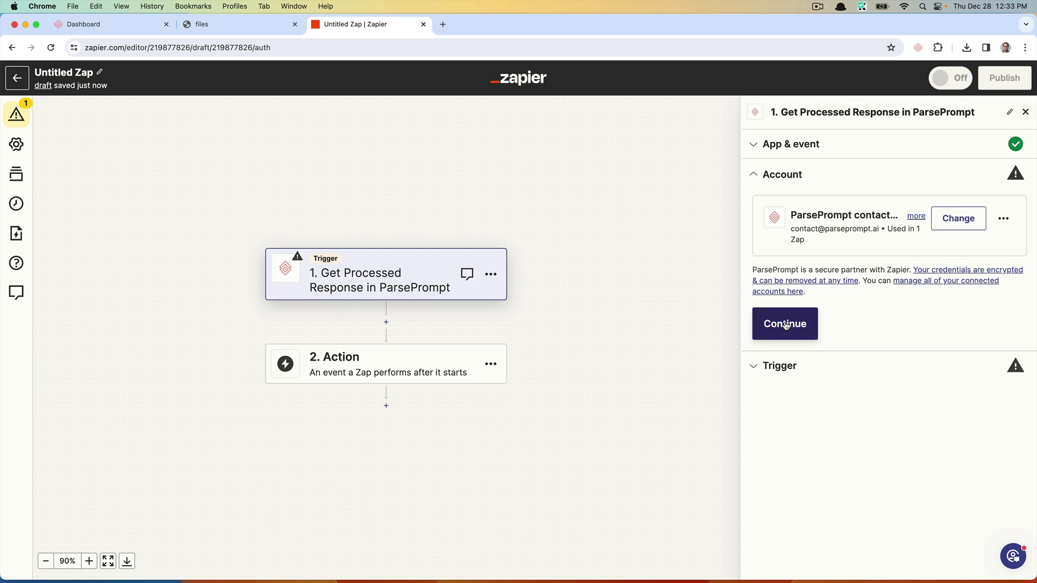
left_click(810, 324)
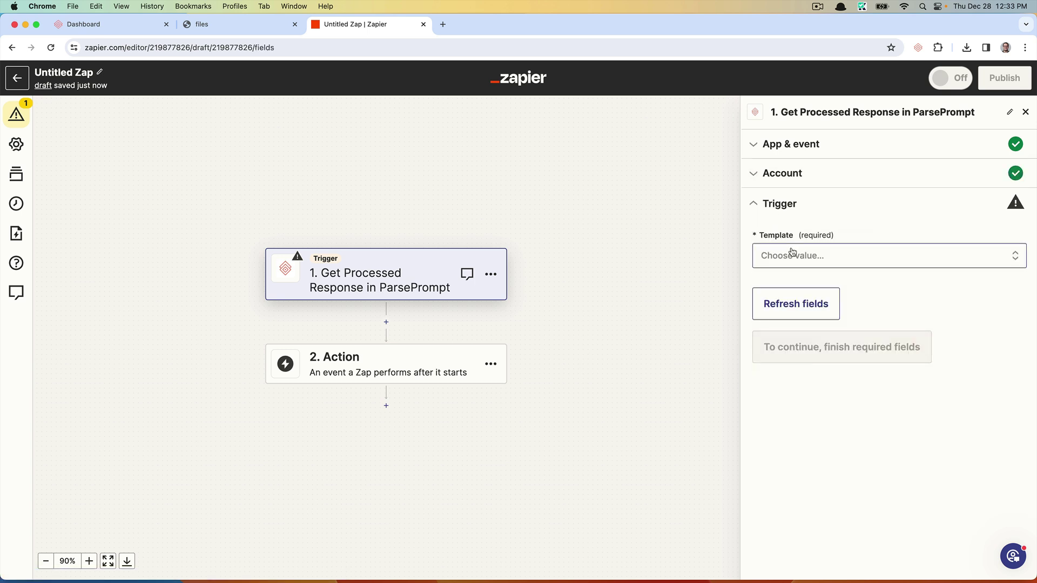
left_click(794, 256)
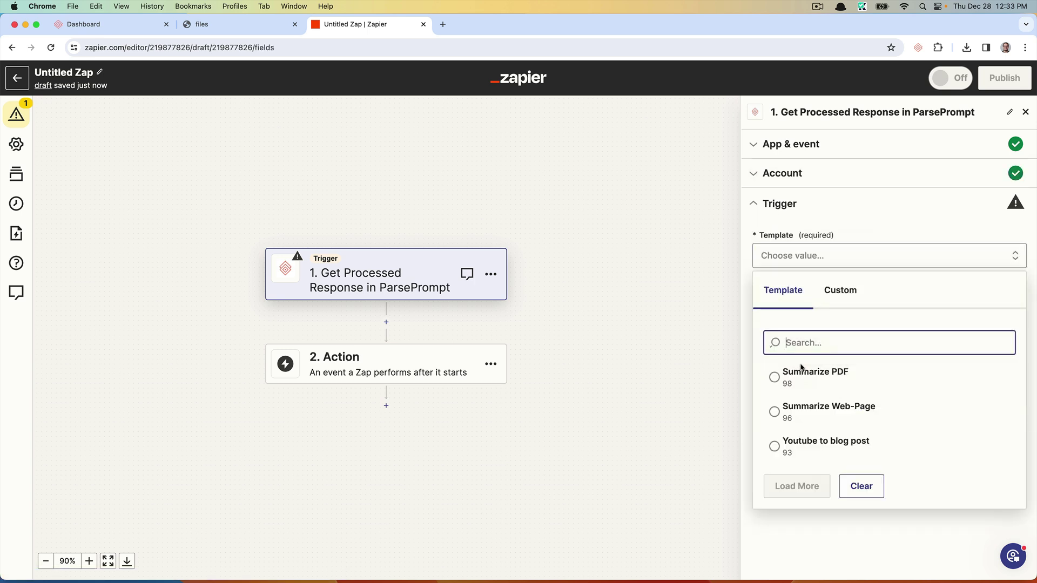
left_click(800, 371)
left_click(870, 303)
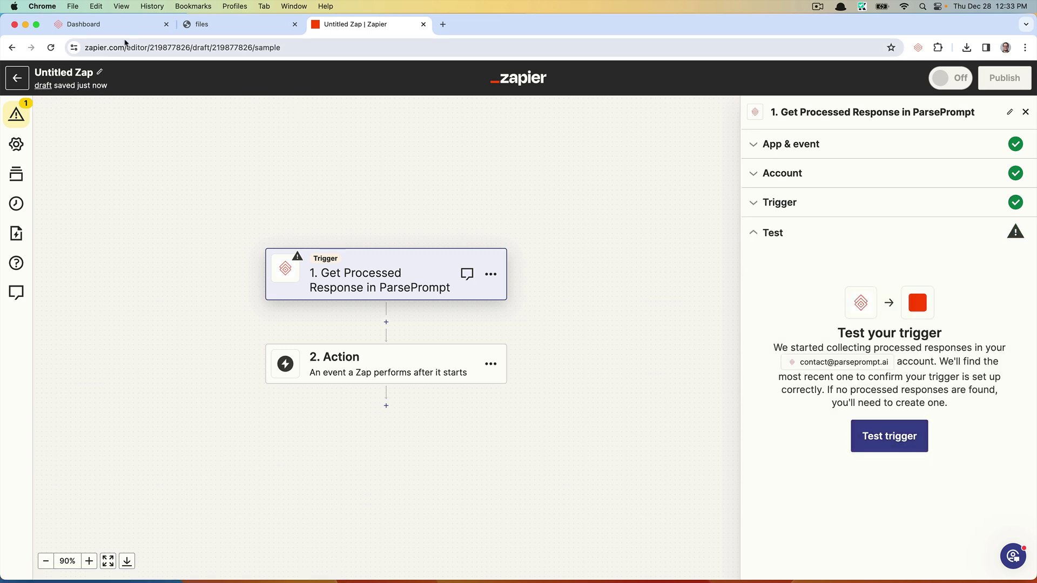
Check the magna-carta run's status on the ParsePrompt Activity page until it completes
left_click(109, 25)
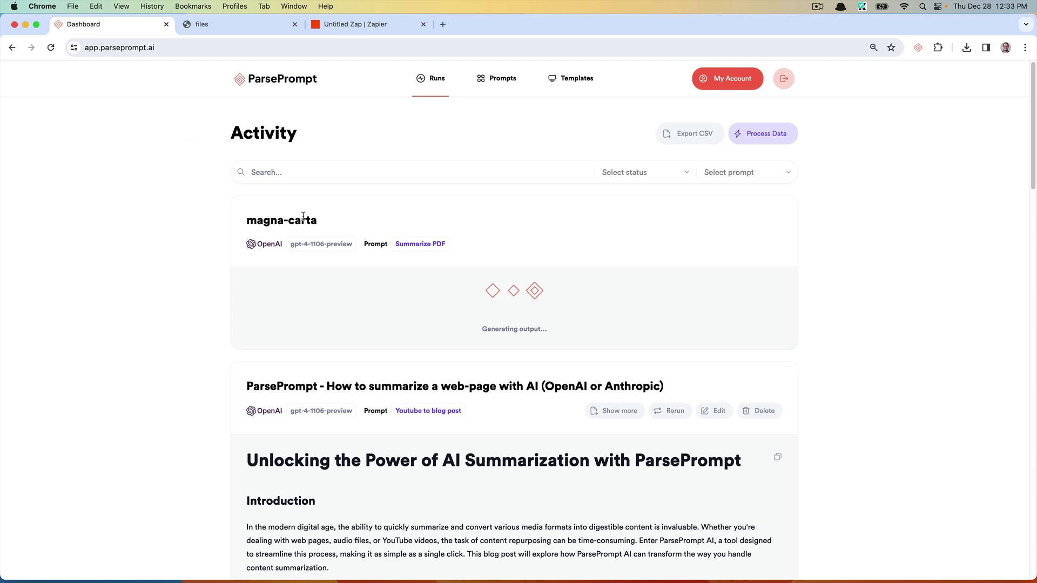
left_click(367, 24)
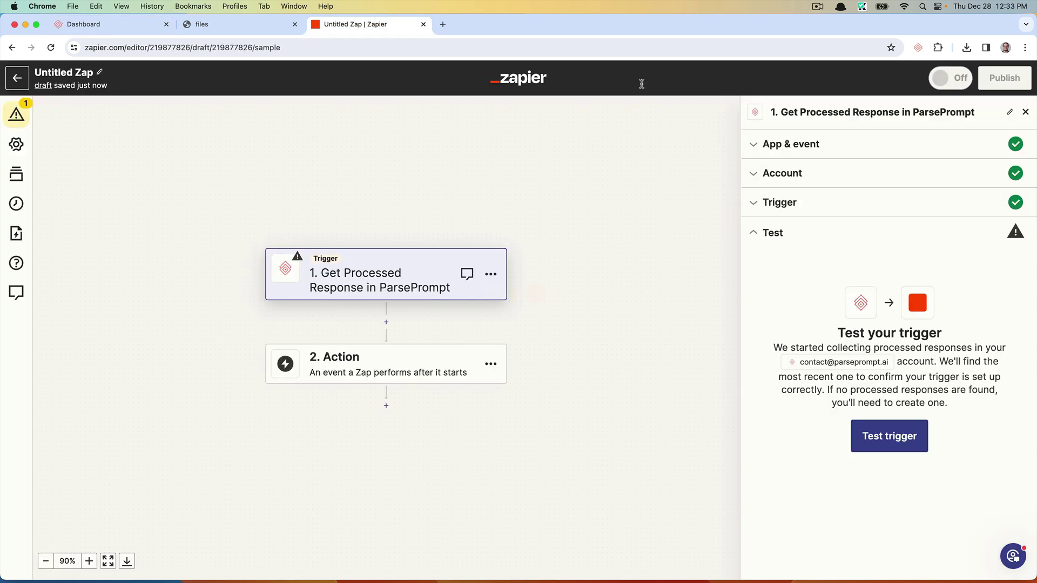
left_click(110, 24)
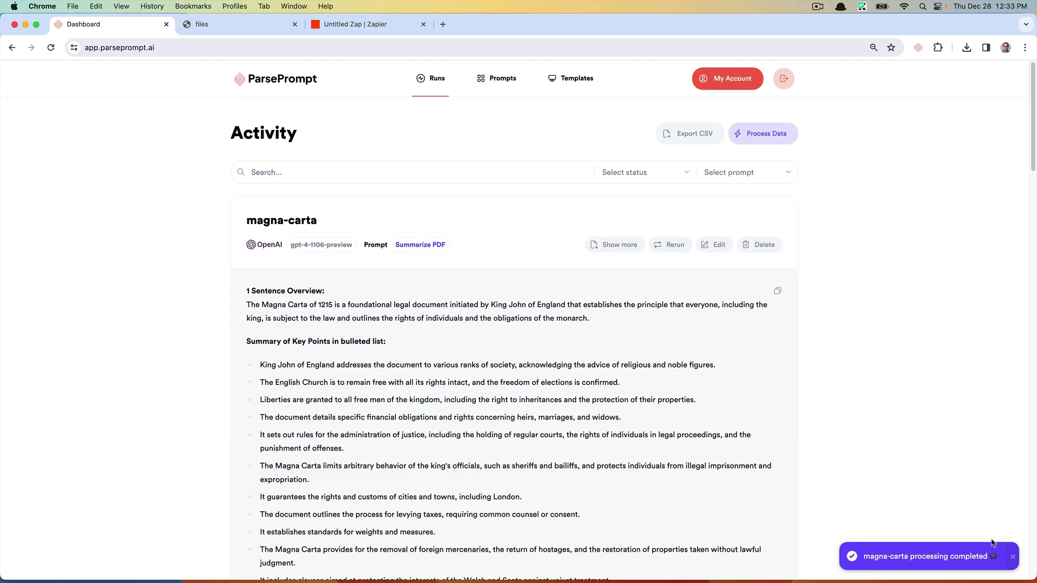
Review the magna-carta summary's overview, first five key points and 5 Quiz Questions heading
left_click(1013, 556)
left_click_drag(246, 292, 662, 328)
left_click(662, 328)
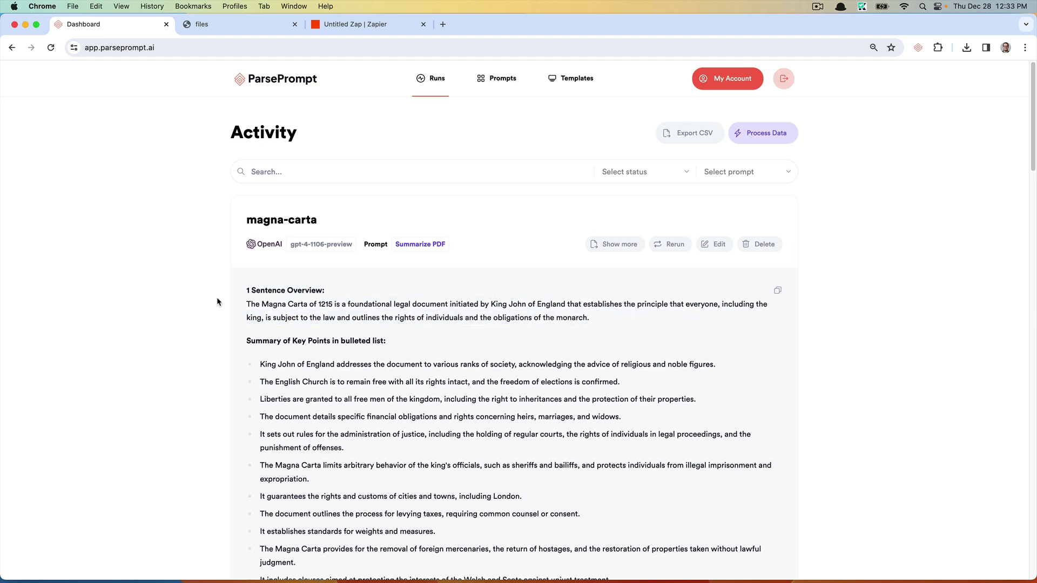
scroll(244, 337, "down", 3)
scroll(244, 341, "down", 2)
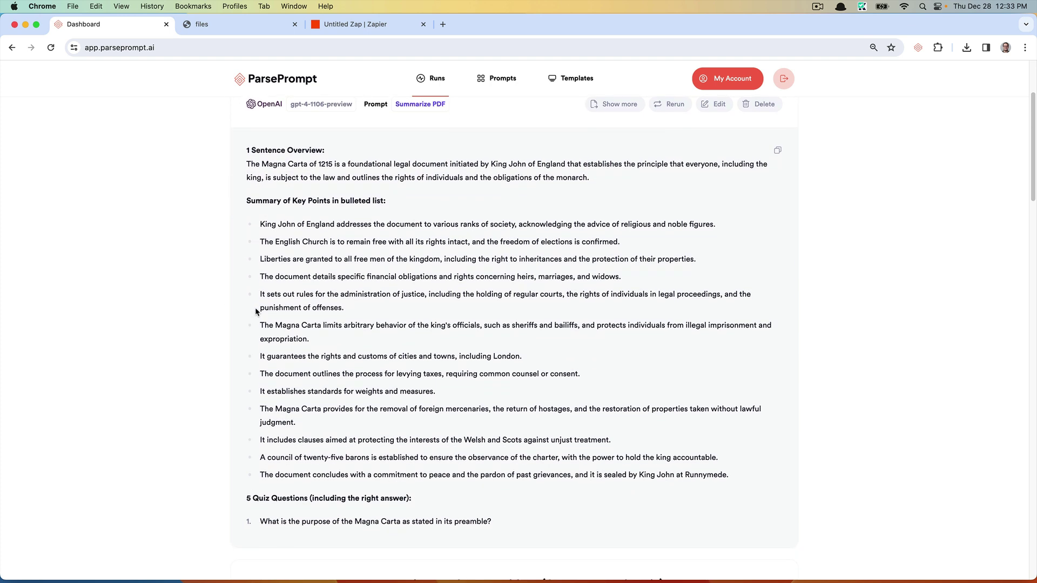
left_click_drag(246, 201, 447, 295)
left_click_drag(259, 224, 523, 309)
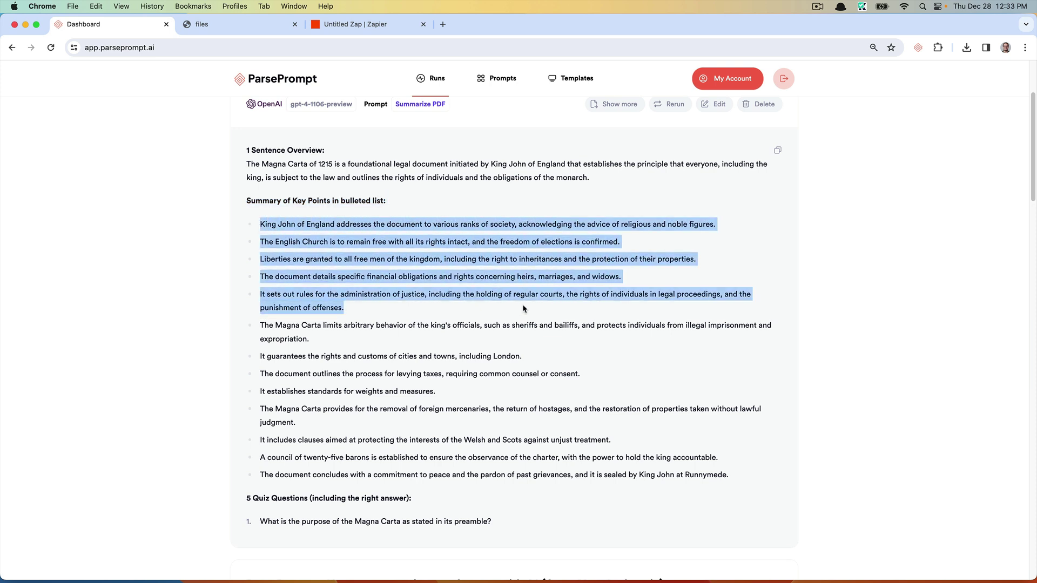
left_click(523, 308)
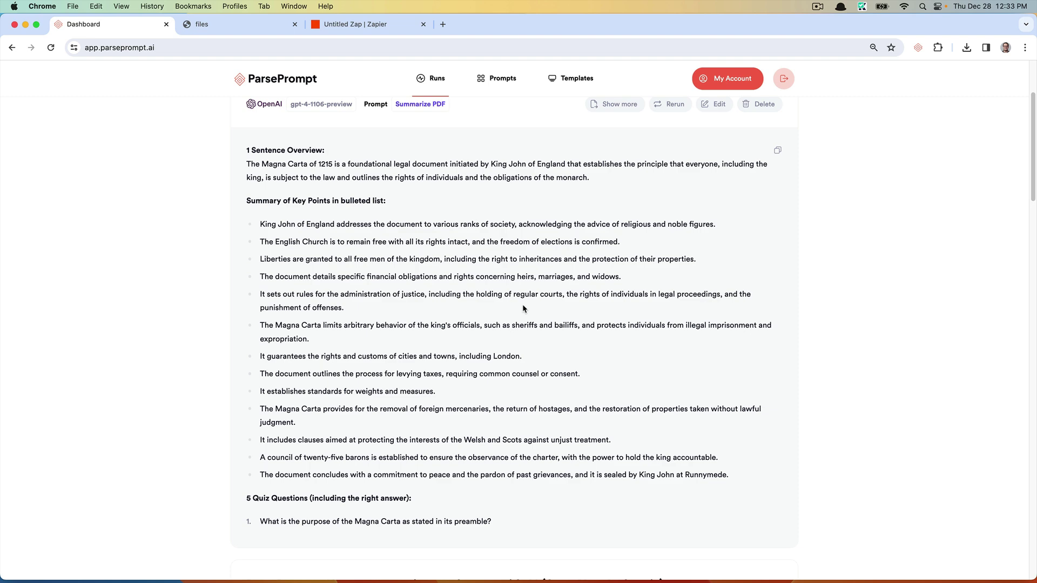
triple_click(259, 505)
left_click(446, 437)
Open the full magna-carta result page and check quiz question 1's Answer B
left_click(614, 105)
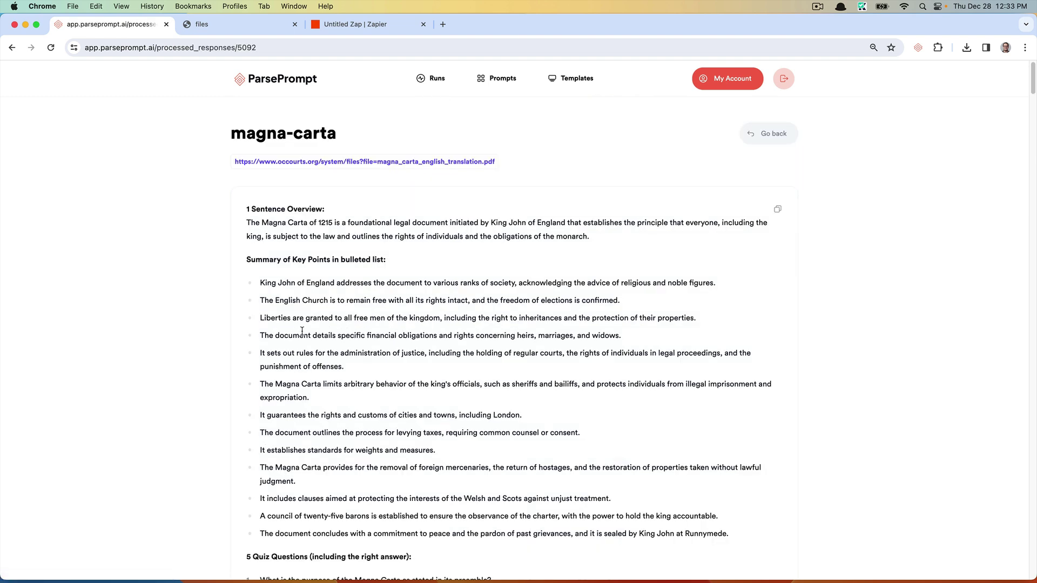
scroll(302, 330, "down", 4)
scroll(292, 367, "down", 2)
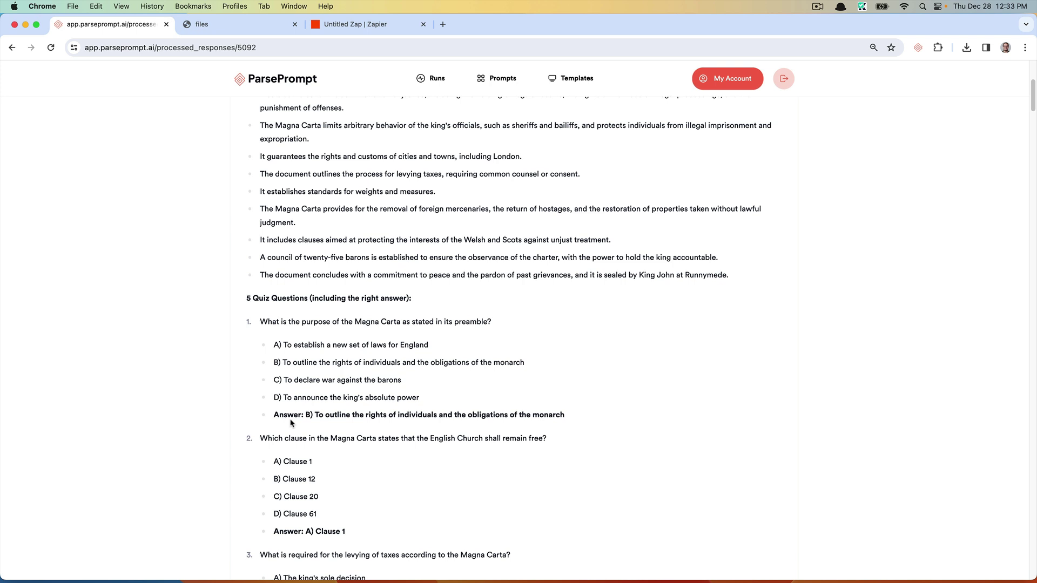
left_click_drag(278, 415, 591, 411)
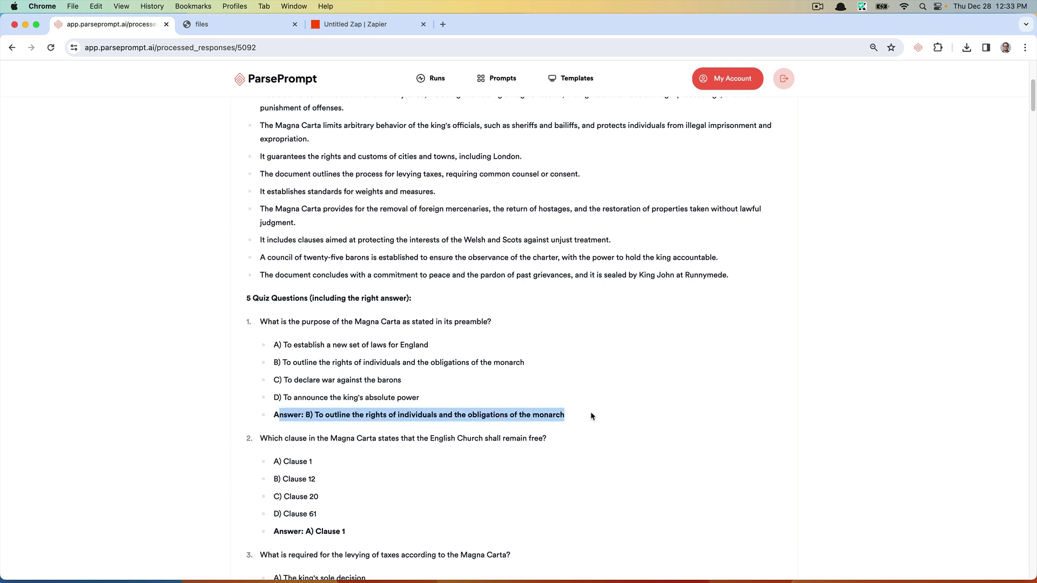
left_click(590, 411)
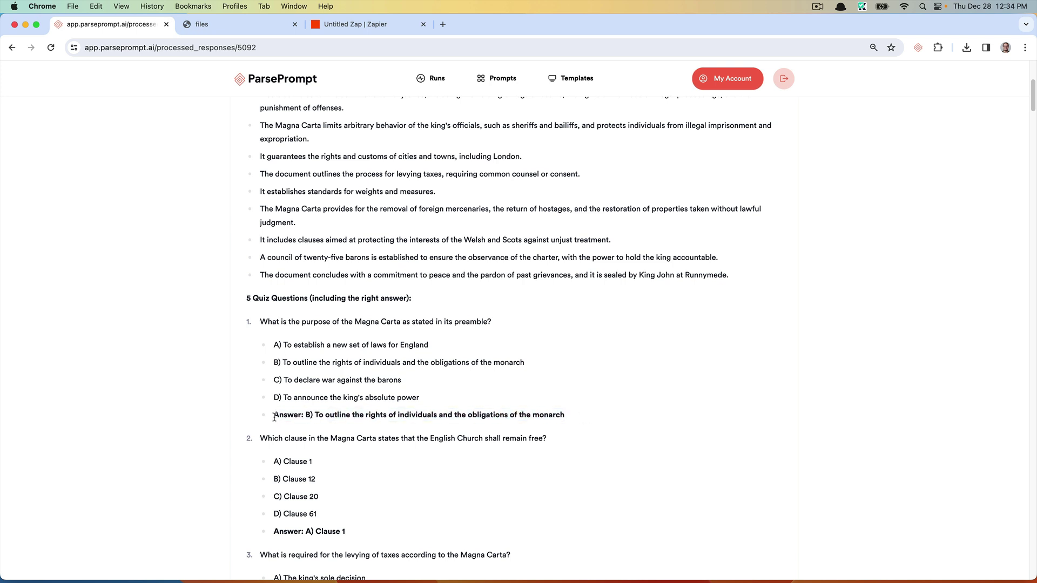
left_click_drag(274, 416, 592, 418)
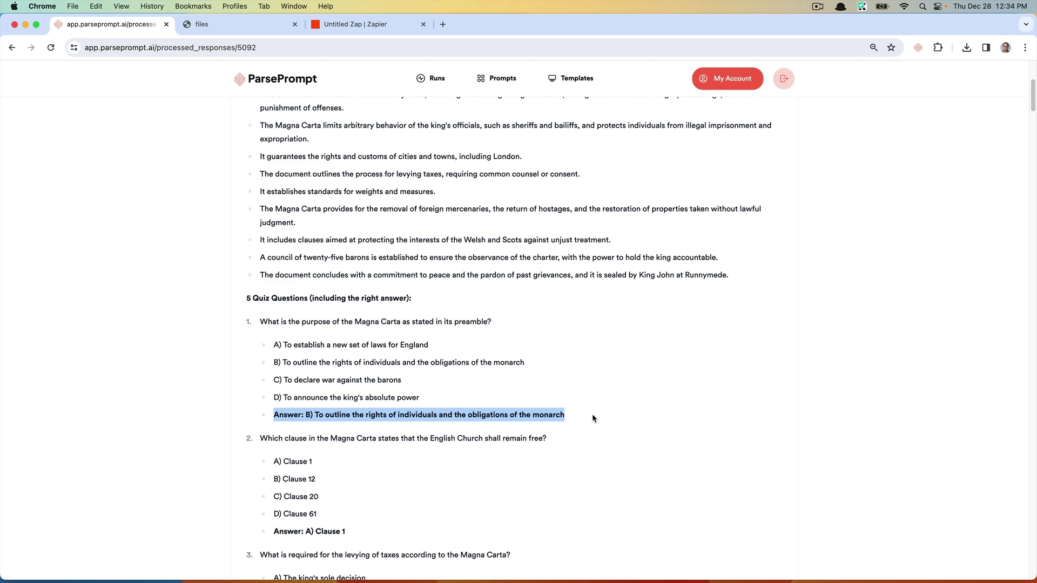
left_click(592, 414)
Scroll through the analyzed Magna Carta source text, from the title and preamble
scroll(387, 330, "down", 2)
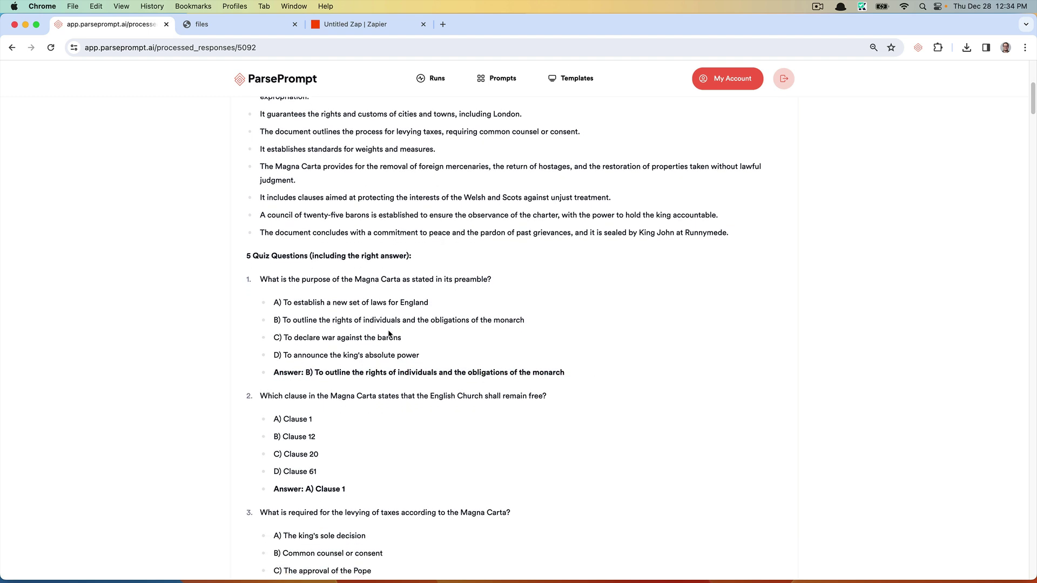
scroll(388, 334, "down", 15)
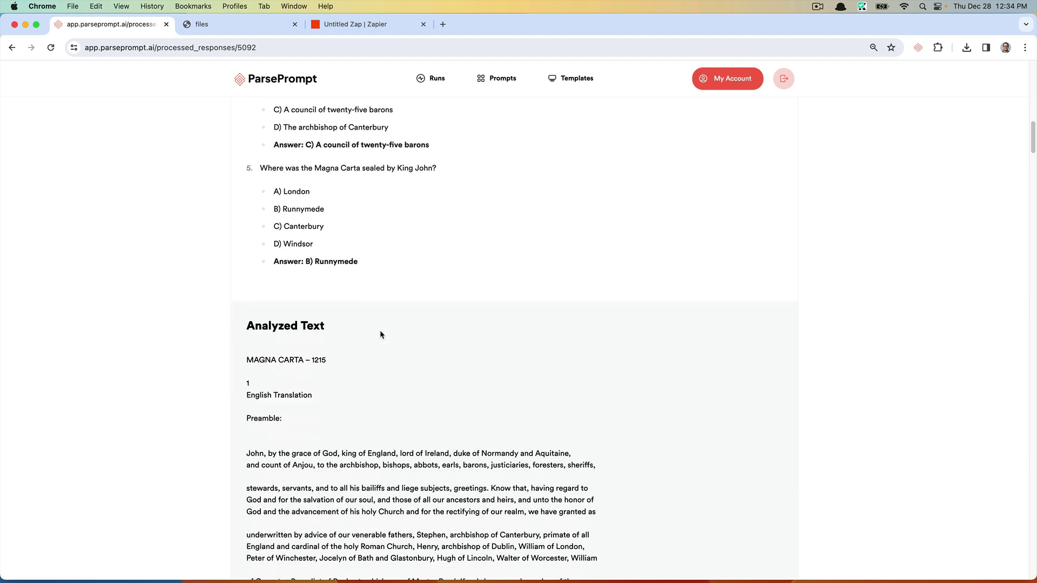
scroll(380, 329, "down", 5)
left_click_drag(246, 246, 397, 462)
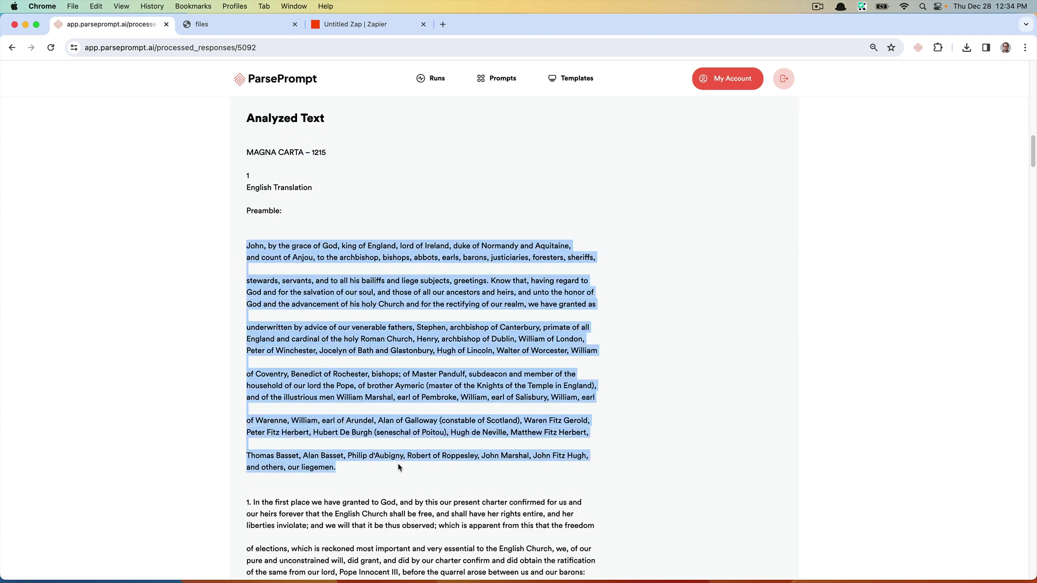
left_click(398, 465)
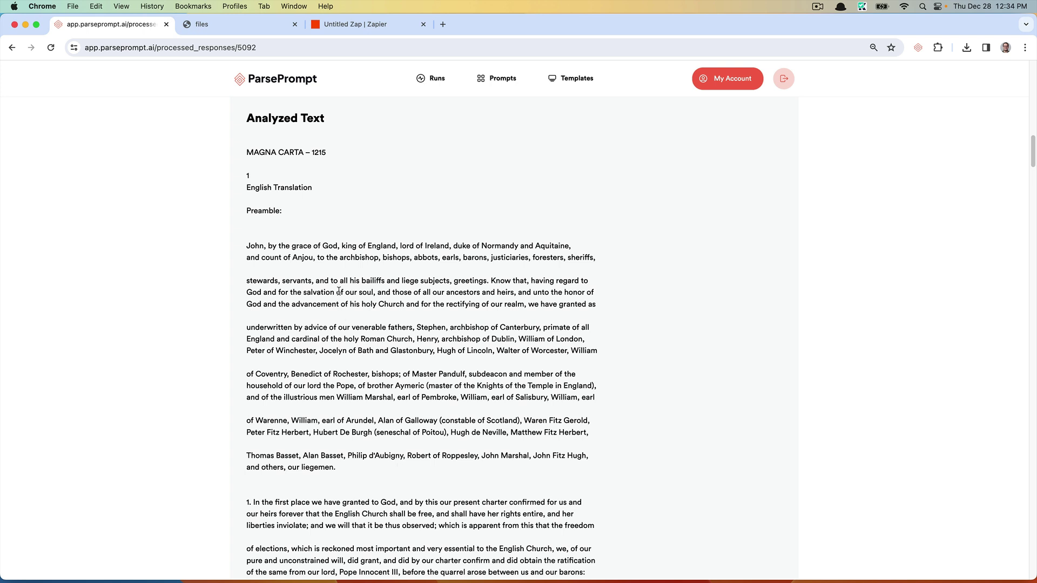
left_click_drag(245, 153, 361, 473)
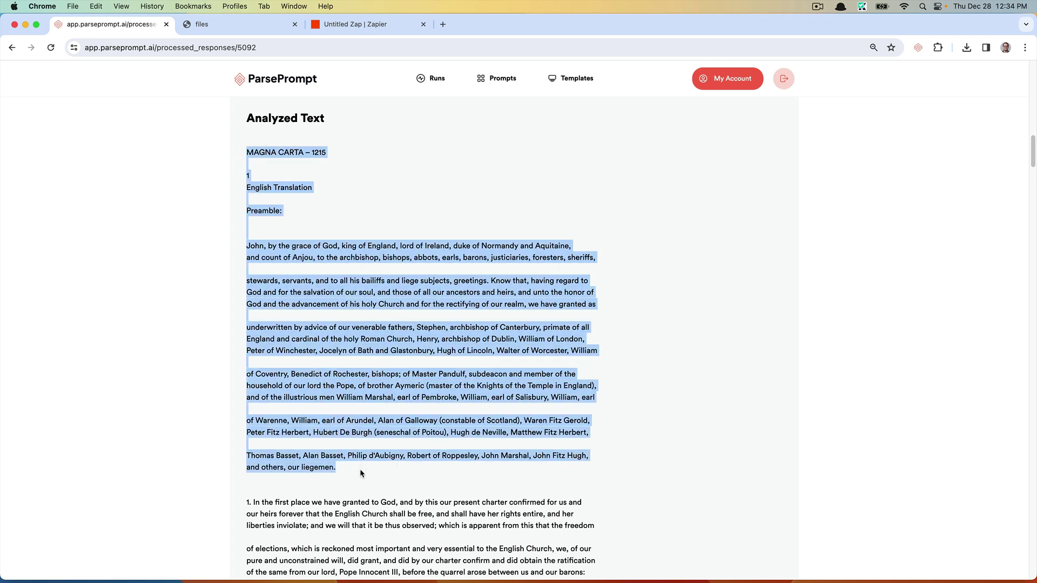
left_click(360, 471)
scroll(352, 468, "down", 15)
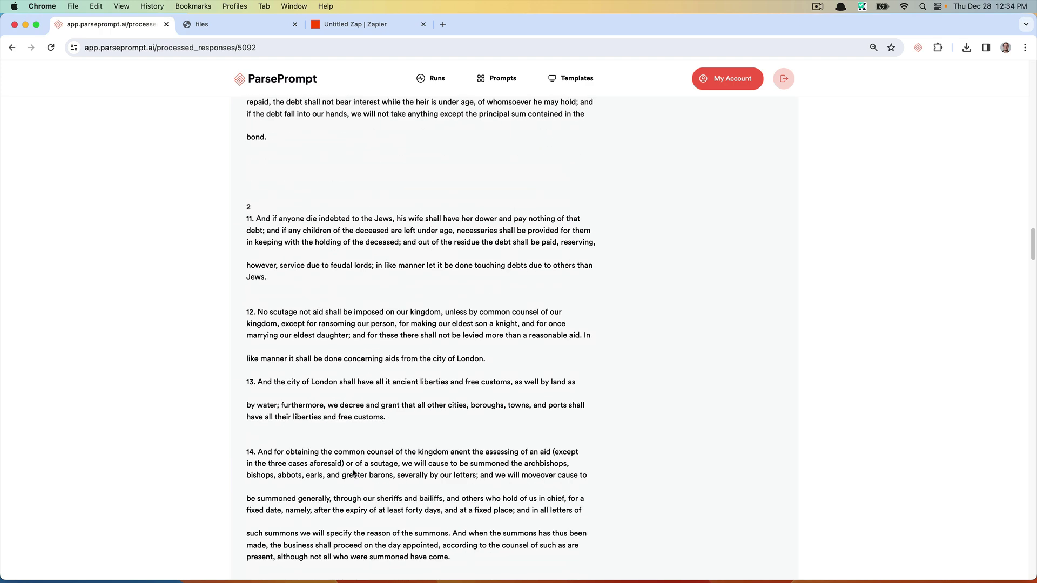
scroll(352, 469, "up", 20)
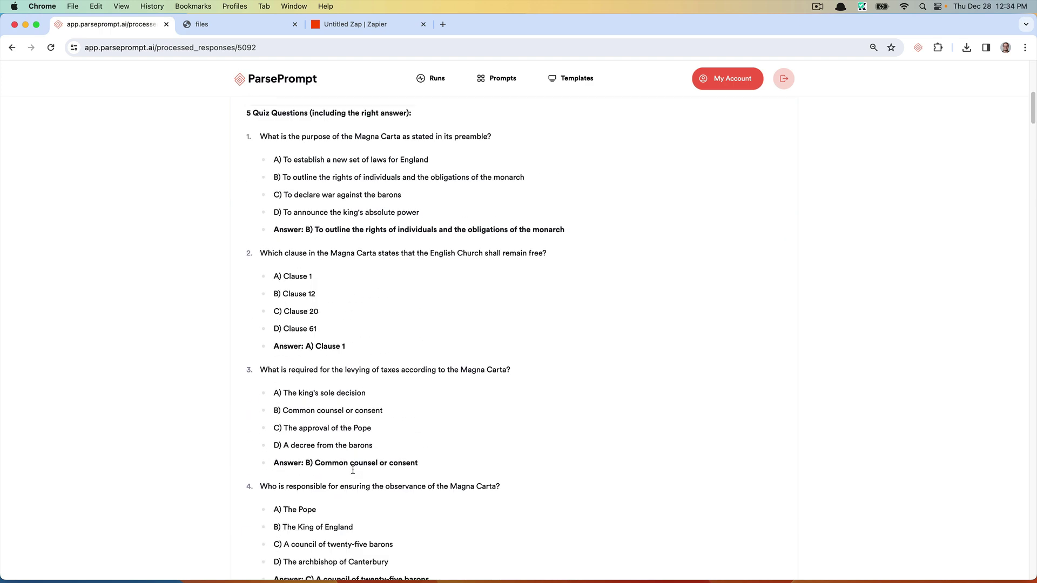
scroll(353, 469, "up", 8)
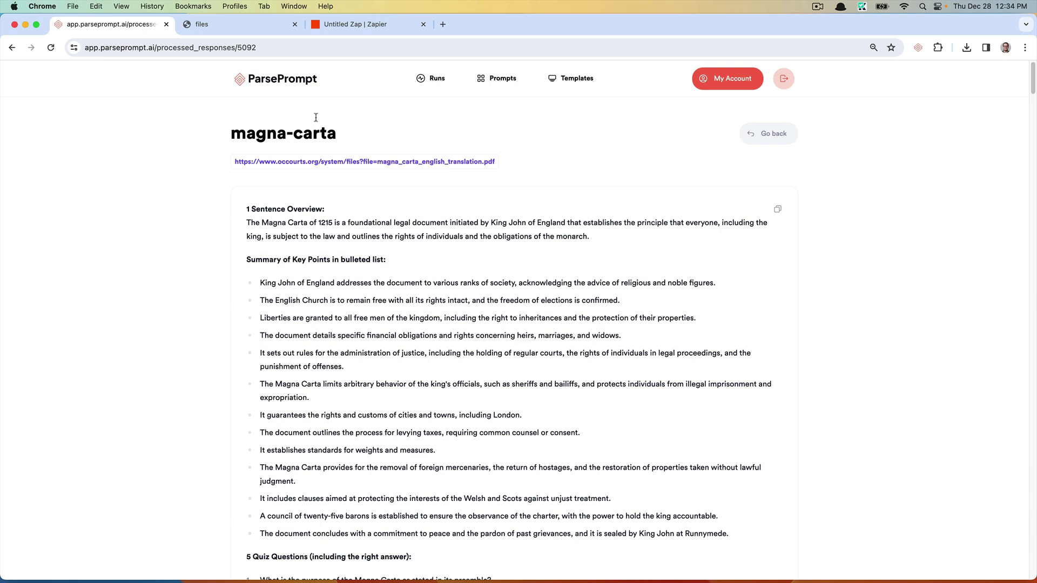
Test the ParsePrompt trigger until it returns the magna-carta response, and continue with that record
left_click(387, 29)
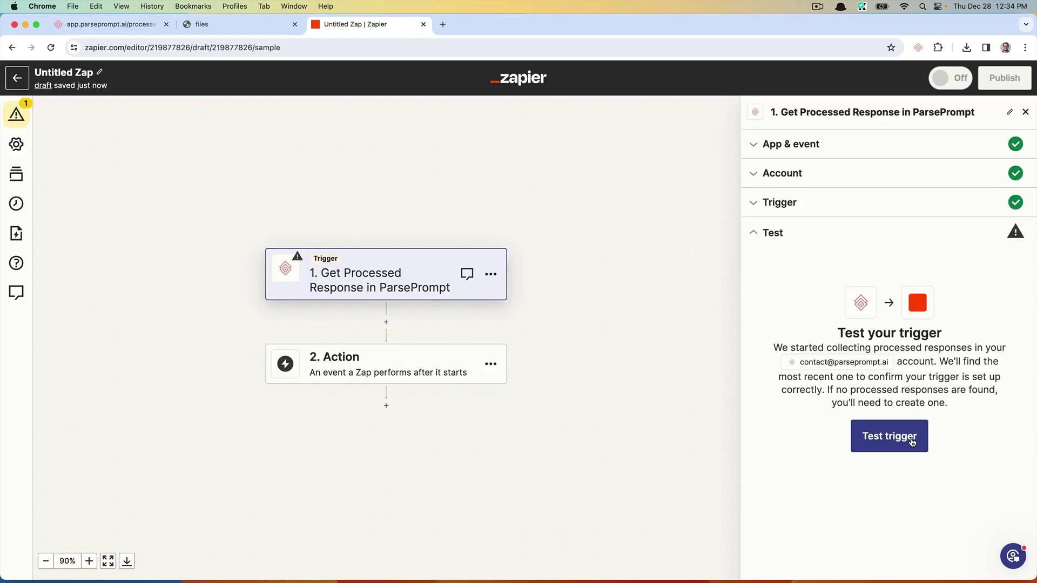
left_click(901, 435)
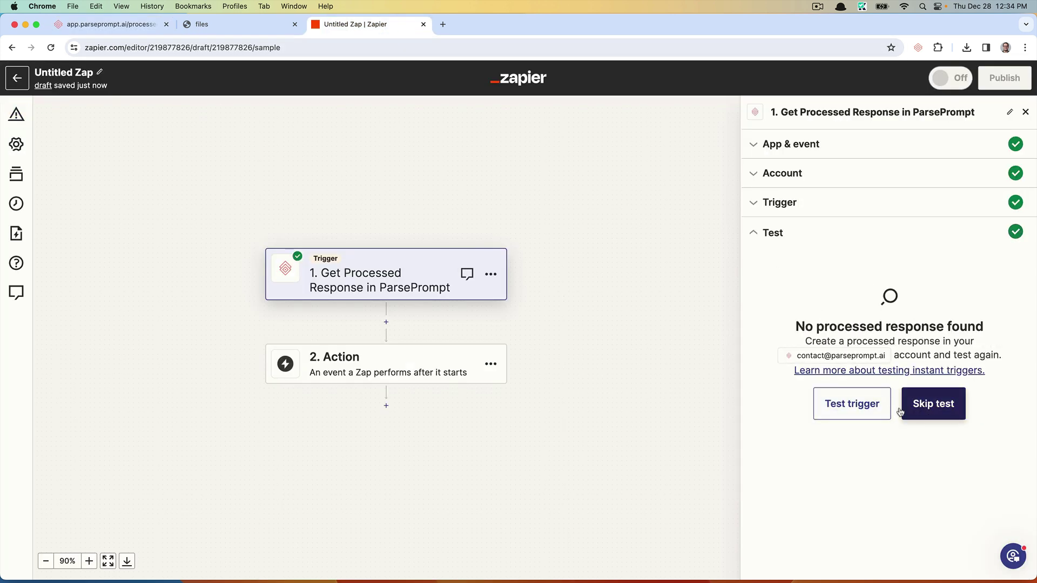
left_click(855, 415)
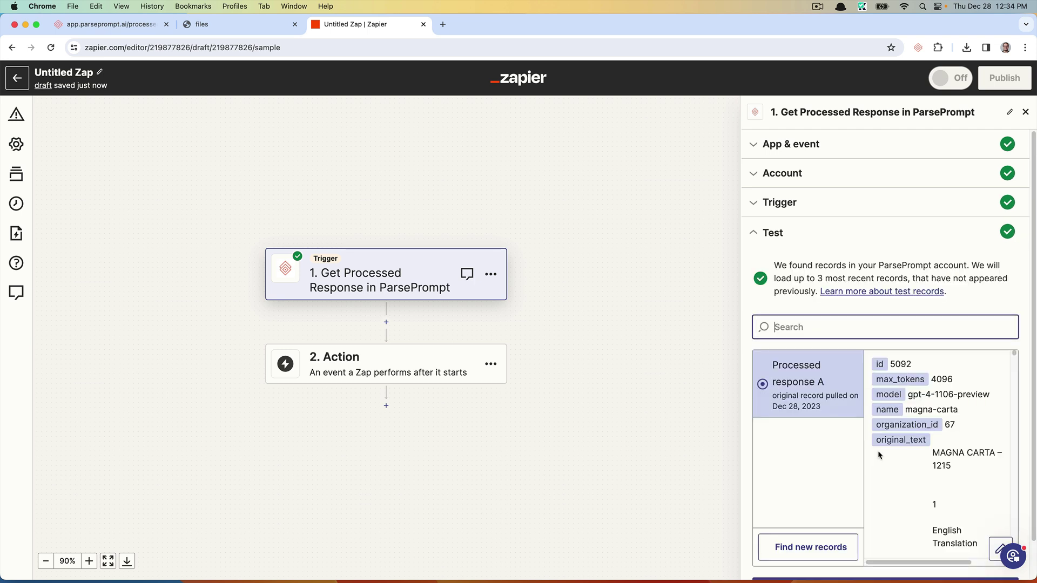
scroll(934, 478, "down", 3)
scroll(933, 474, "down", 5)
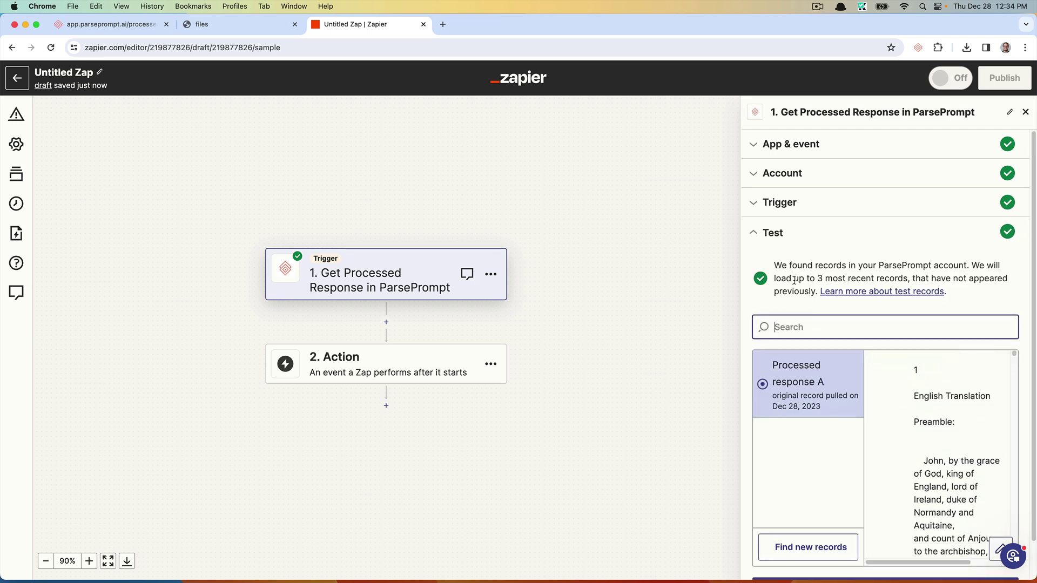
left_click(922, 529)
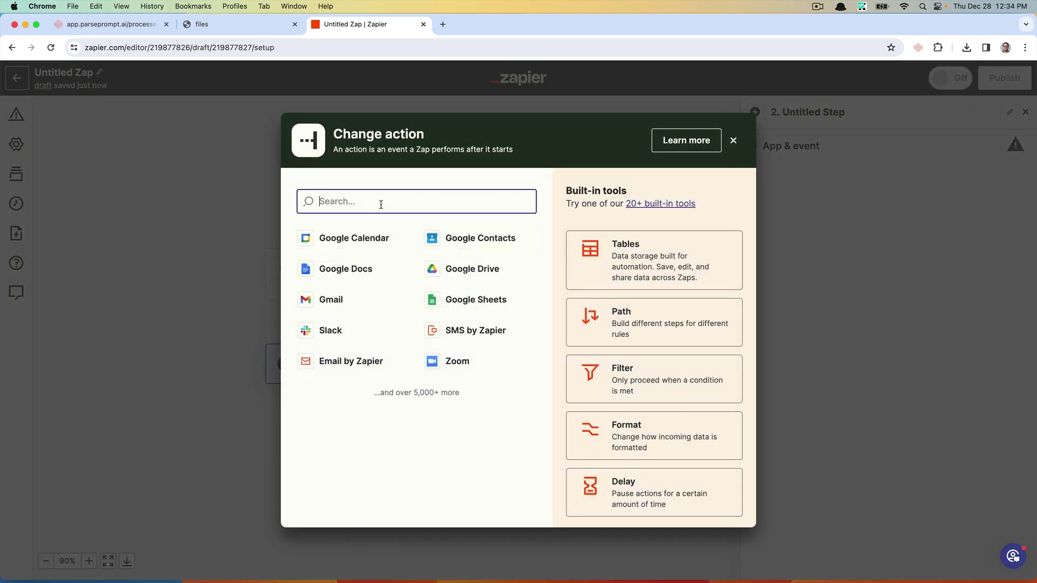
Set step 2 to Google Drive's Create File from Text using the existing Drive account
left_click(462, 270)
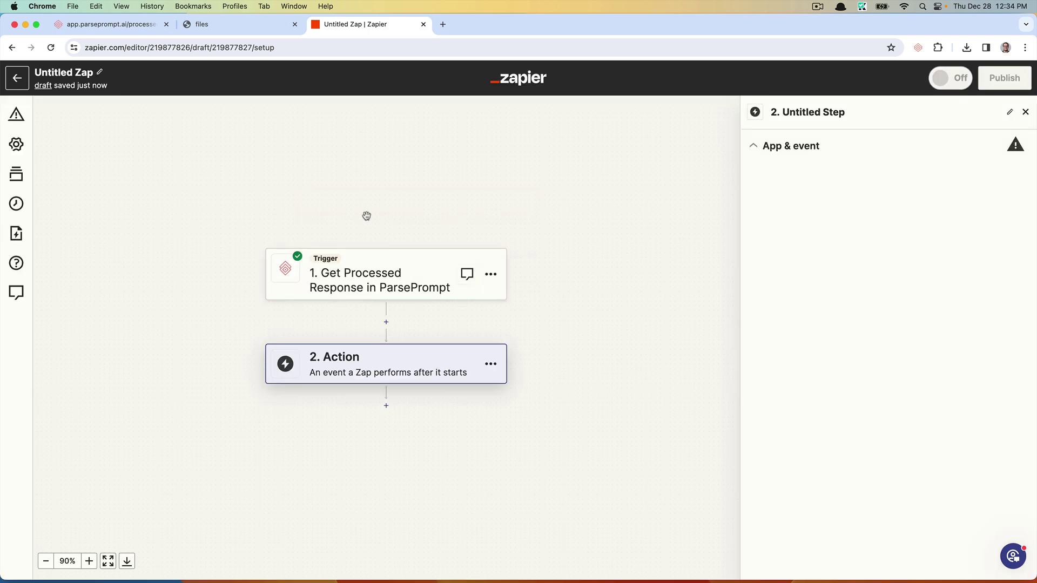
left_click(878, 242)
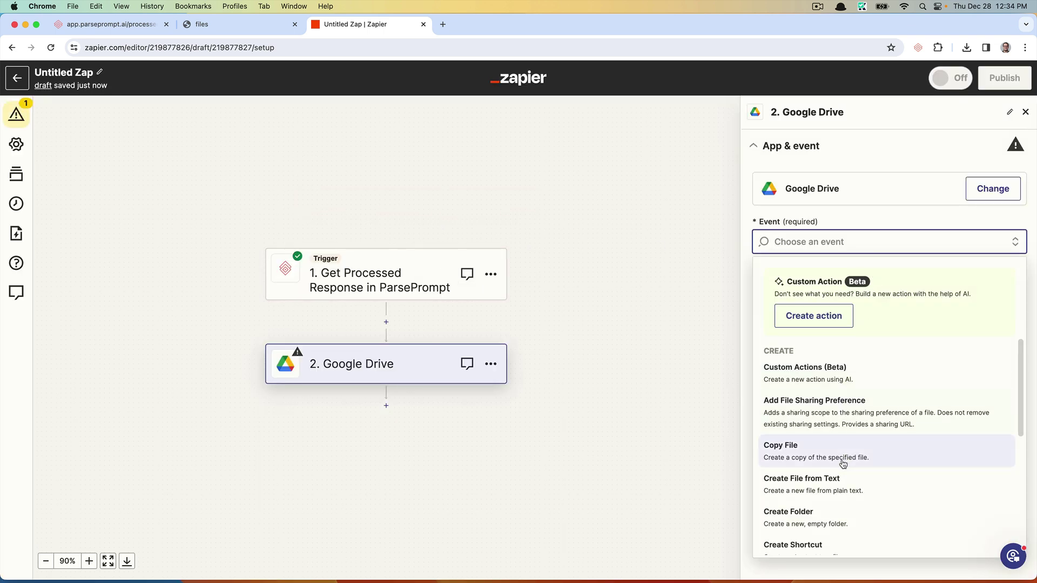
scroll(844, 491, "down", 3)
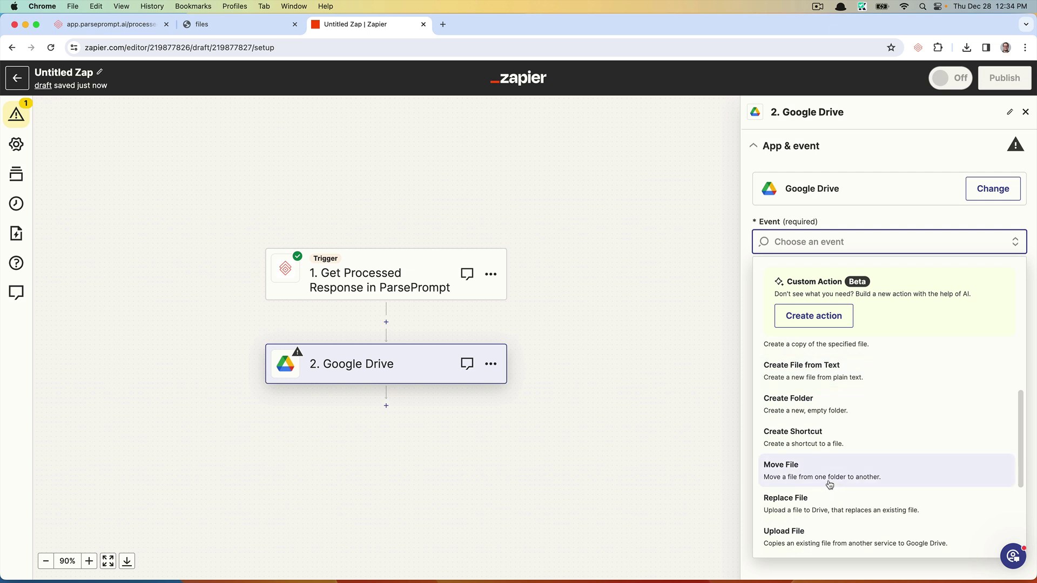
left_click(825, 408)
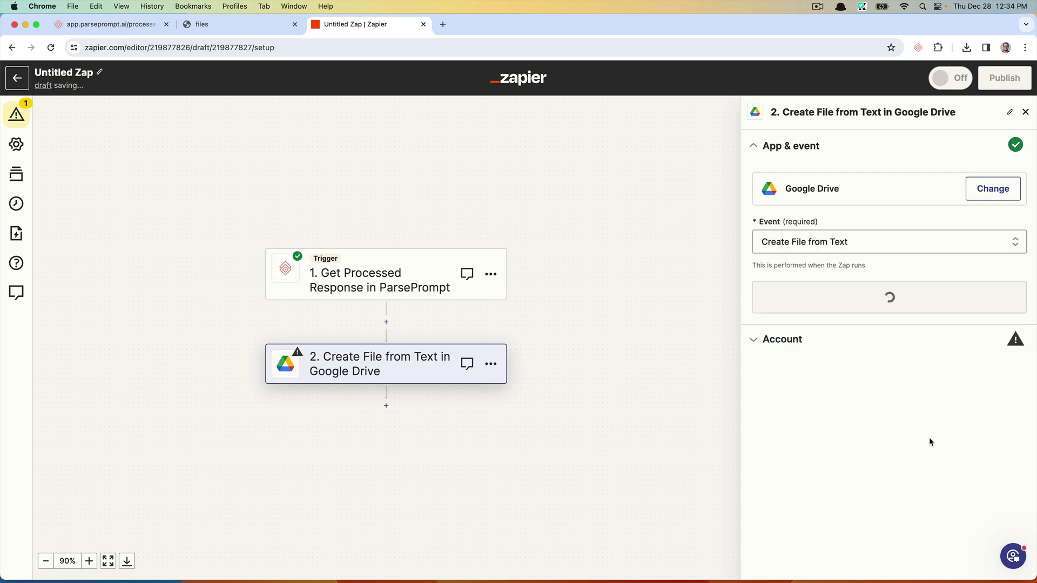
left_click(840, 310)
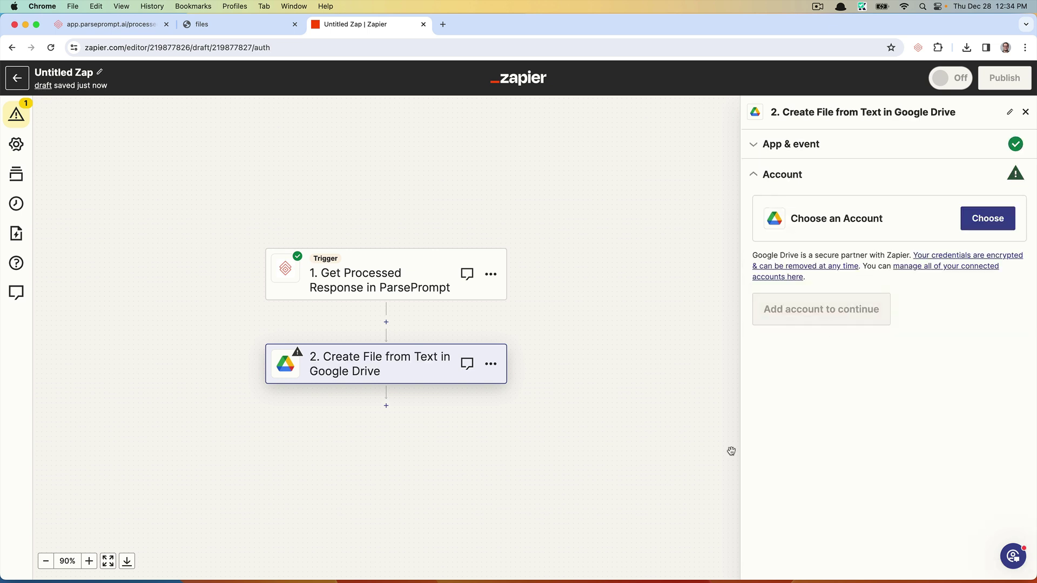
left_click(1011, 219)
left_click(864, 359)
left_click(794, 324)
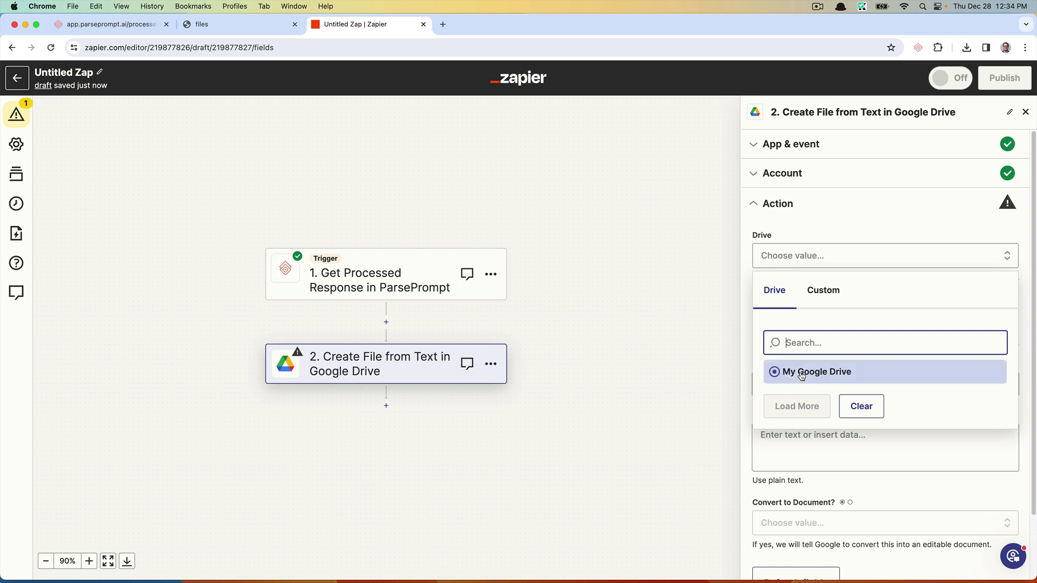
Save files to My Google Drive's Generated Outputs folder, named from the response Name
left_click(794, 370)
left_click(832, 331)
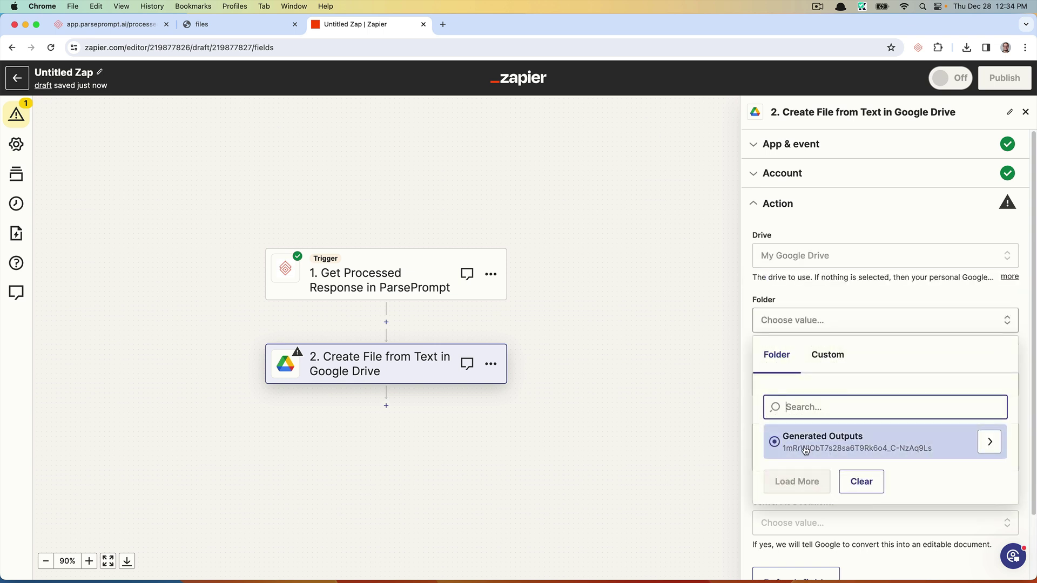
left_click(842, 435)
left_click(855, 383)
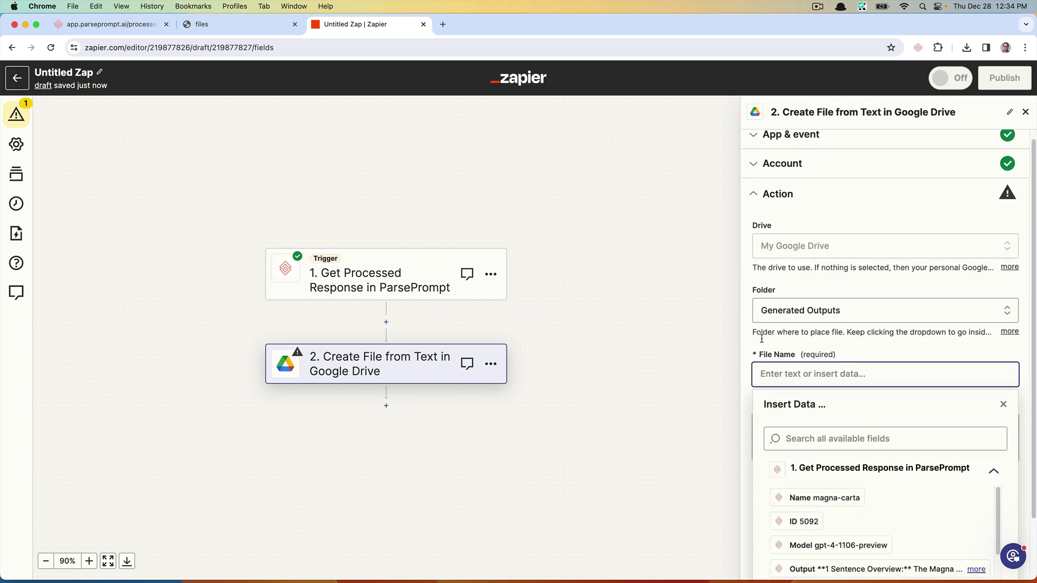
left_click(835, 478)
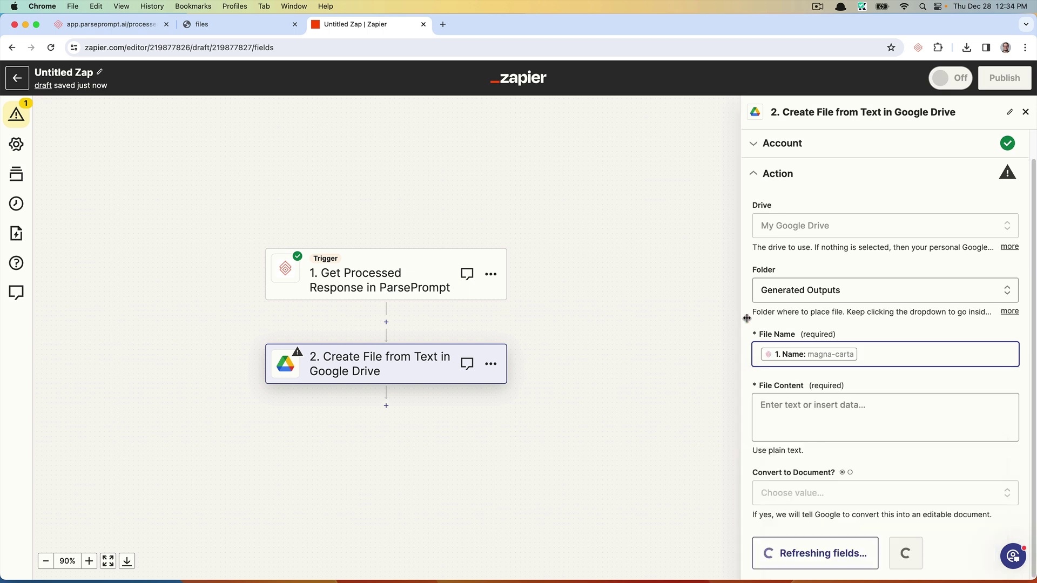
scroll(832, 378, "down", 1)
left_click(814, 363)
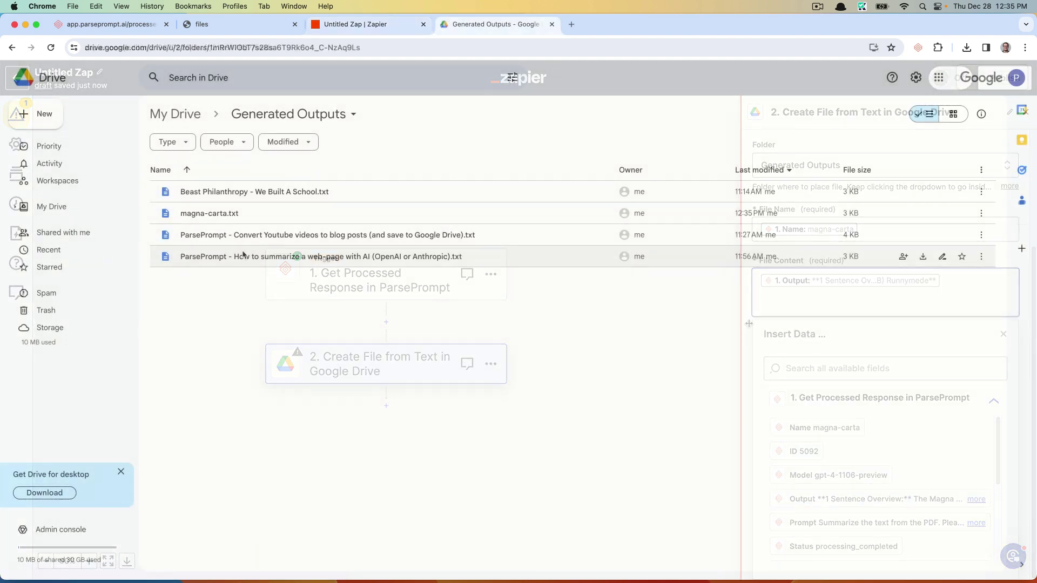
Preview magna-carta.txt in Generated Outputs to confirm its summary and quiz content
left_click(241, 213)
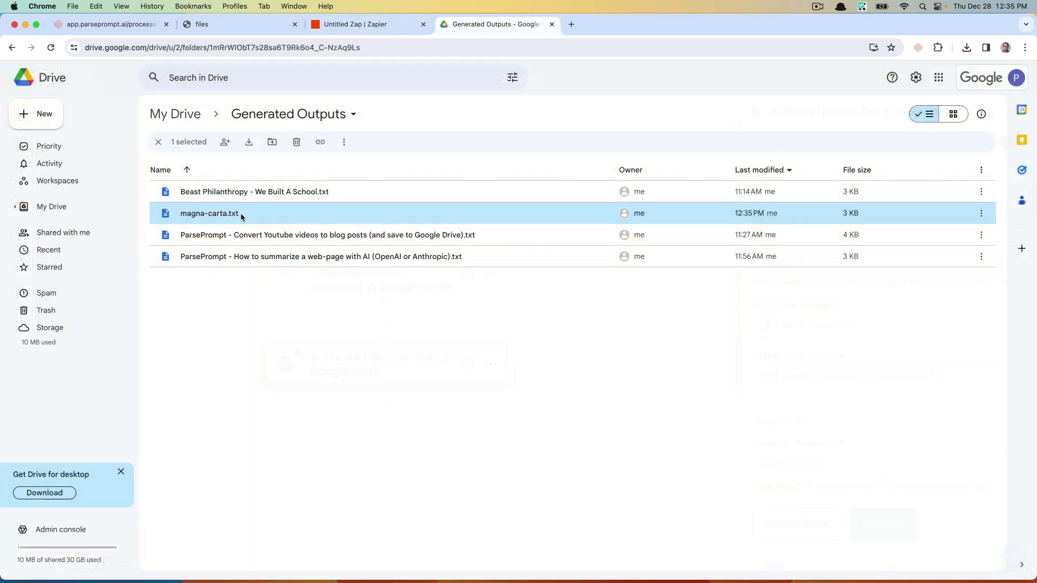
double_click(241, 212)
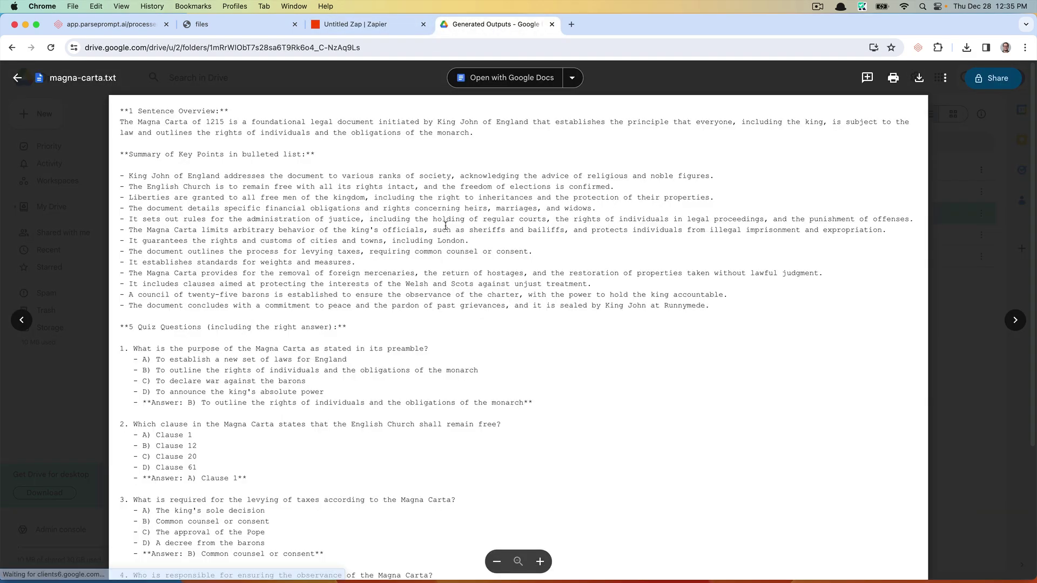
scroll(380, 423, "down", 2)
scroll(380, 424, "down", 2)
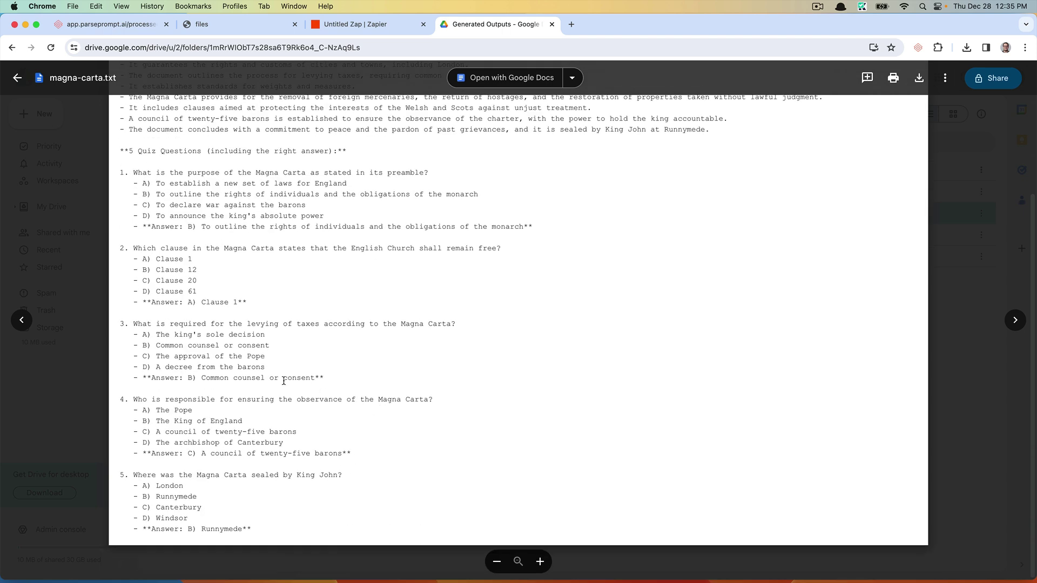
scroll(282, 380, "up", 5)
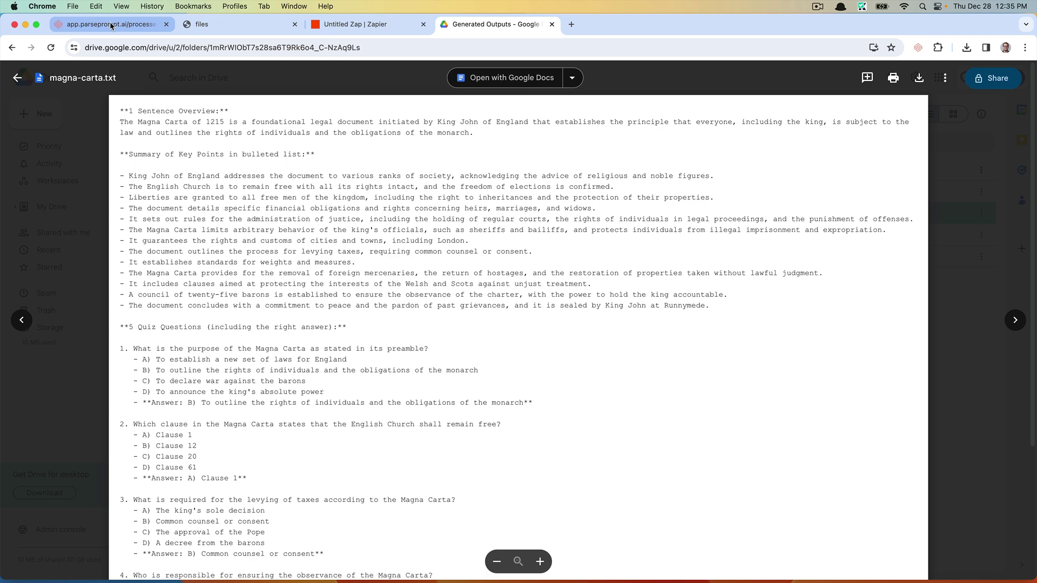
left_click(356, 24)
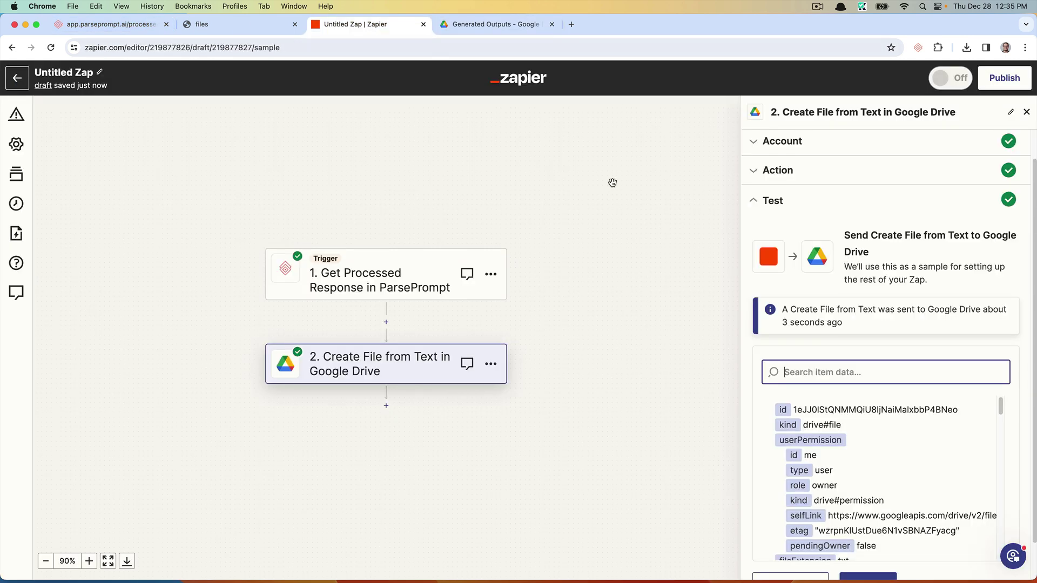
Glance at the ParsePrompt magna-carta response page, then return to the Zap editor
left_click(112, 27)
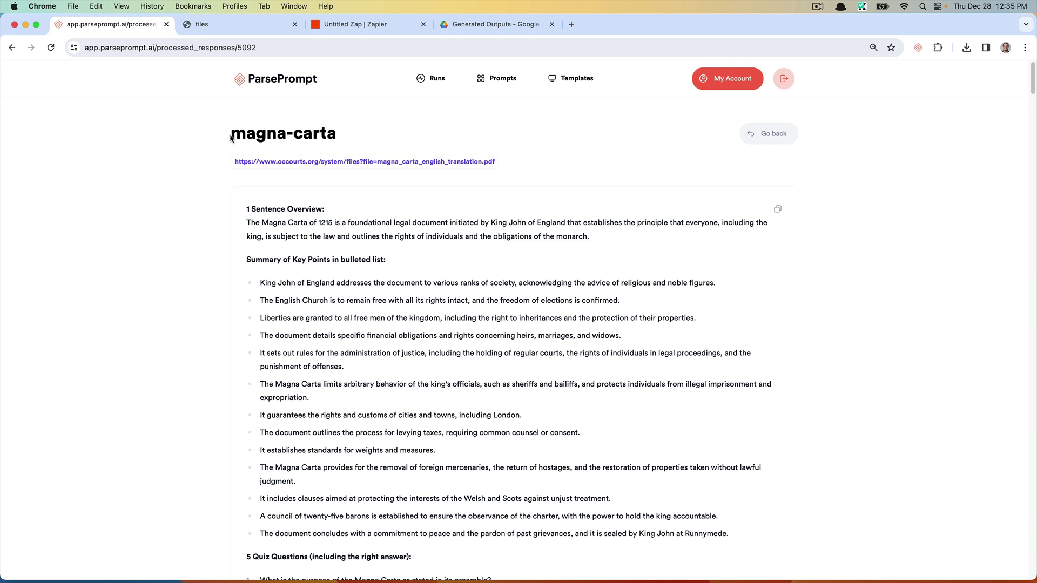
left_click(359, 26)
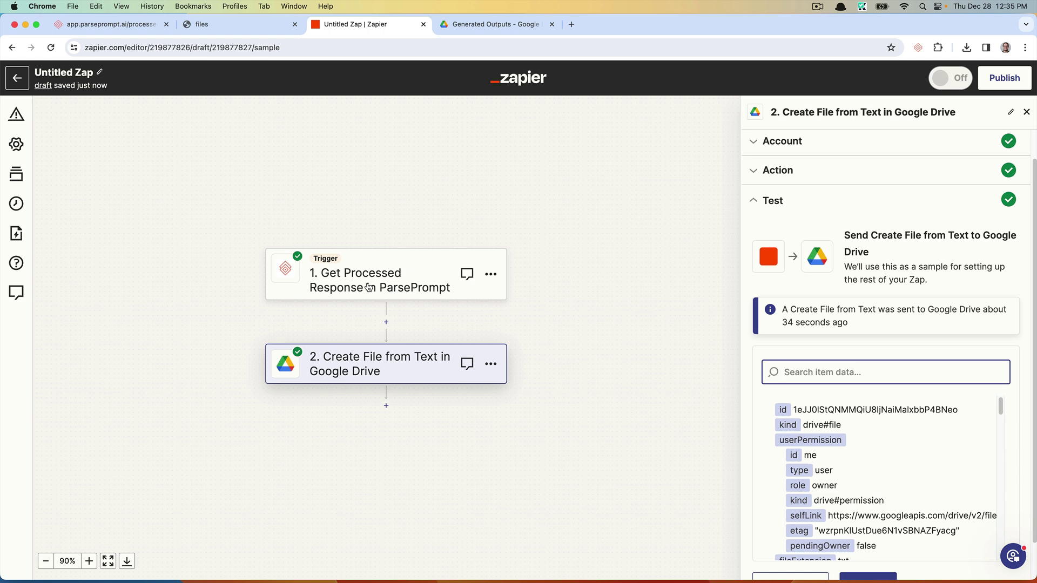
left_click(110, 25)
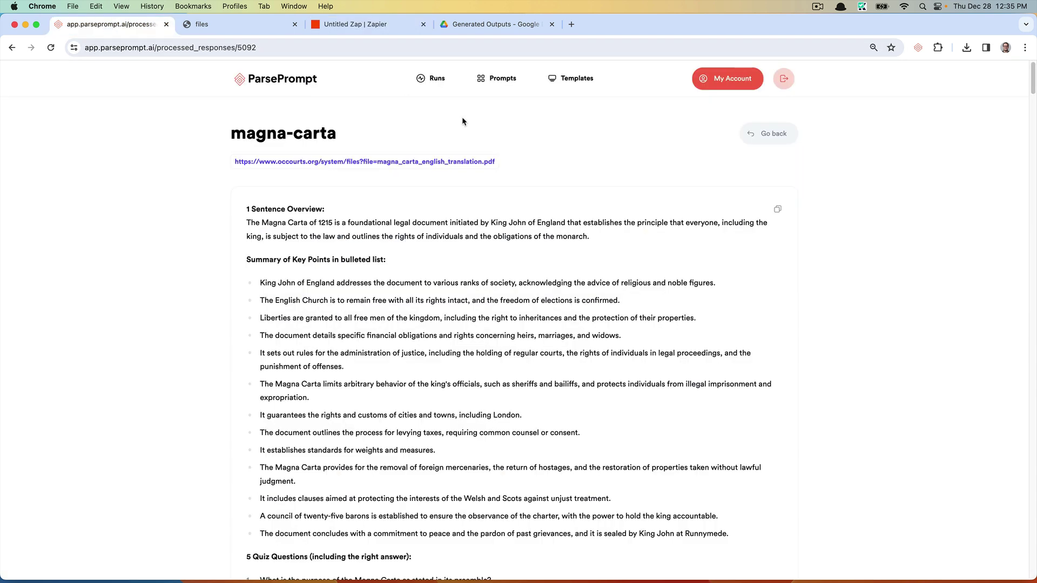